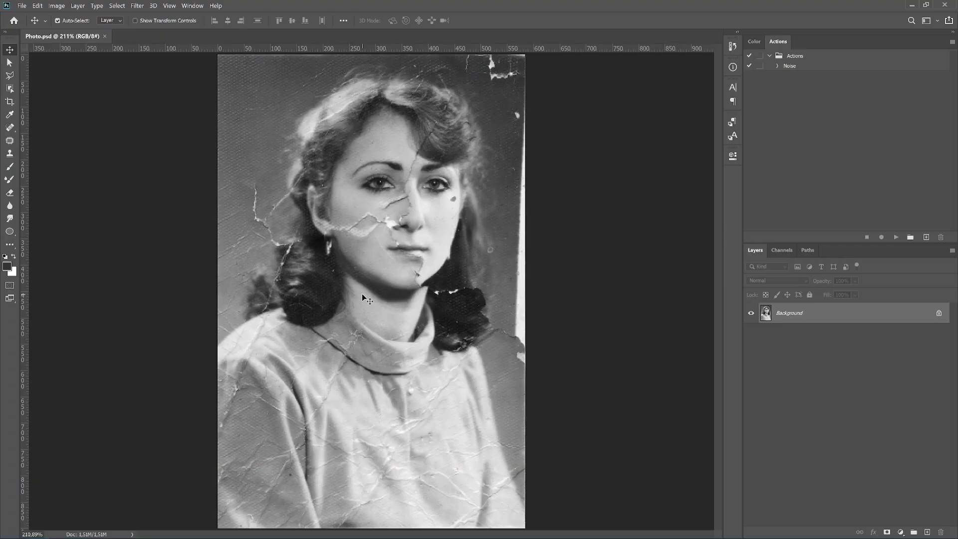
Open the Filter menu to reach the noise filters for the portrait's grain layer.
left_click(137, 6)
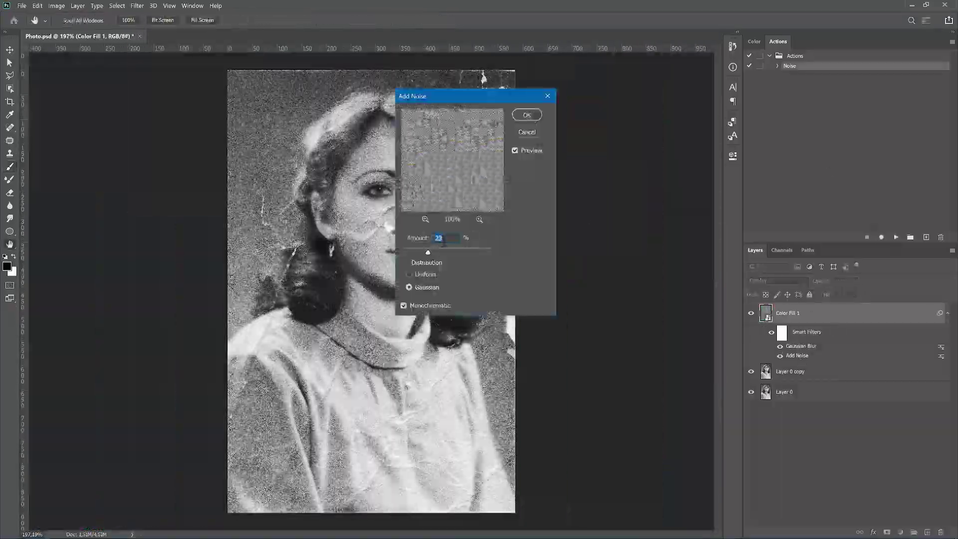
Apply monochromatic Gaussian noise at 23% and create a third copy of the portrait layer.
left_click(525, 119)
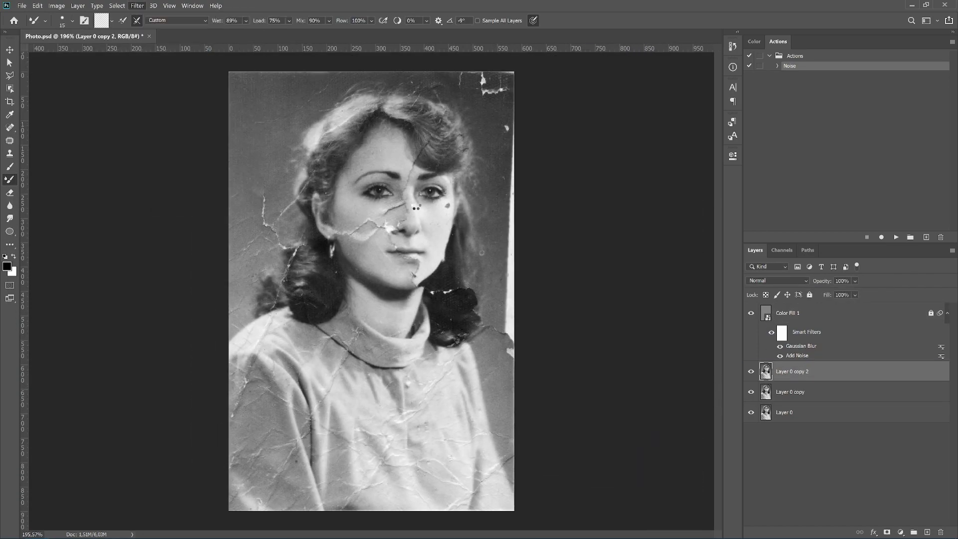
key("ctrl+shift+a")
left_click(758, 192)
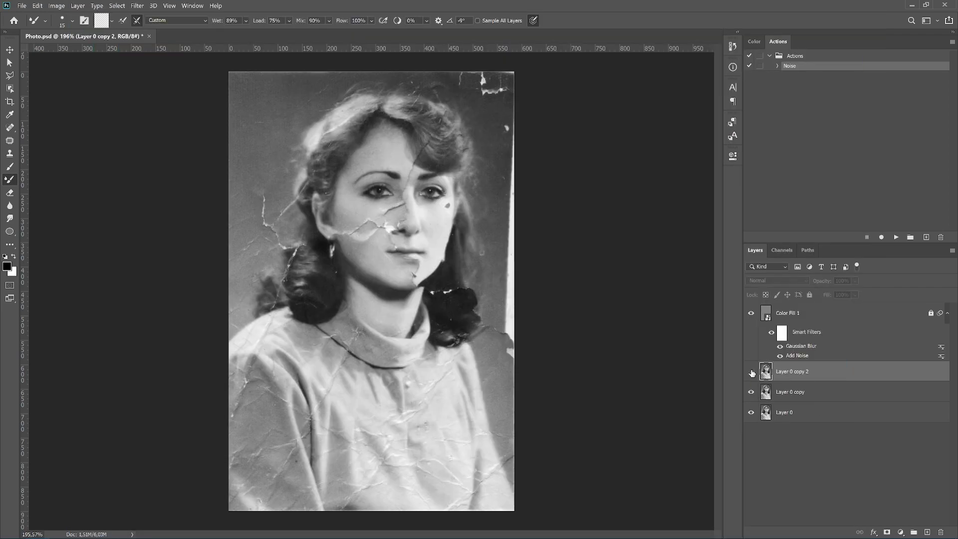
scroll(541, 301, "up", 5)
Blend away the white specks and creases on the lower-left blouse, collar and left shoulder.
key("bracketright")
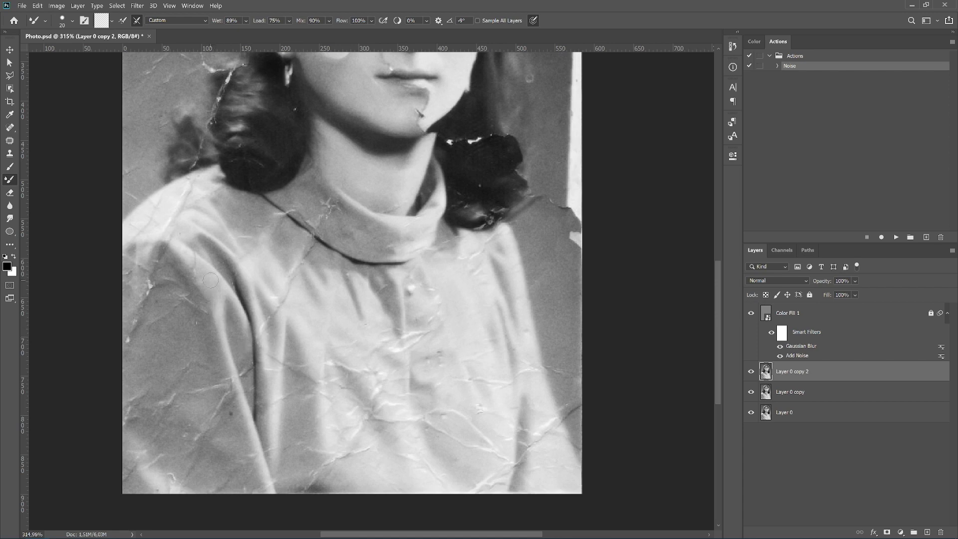
left_click_drag(158, 319, 150, 285)
key("bracketright")
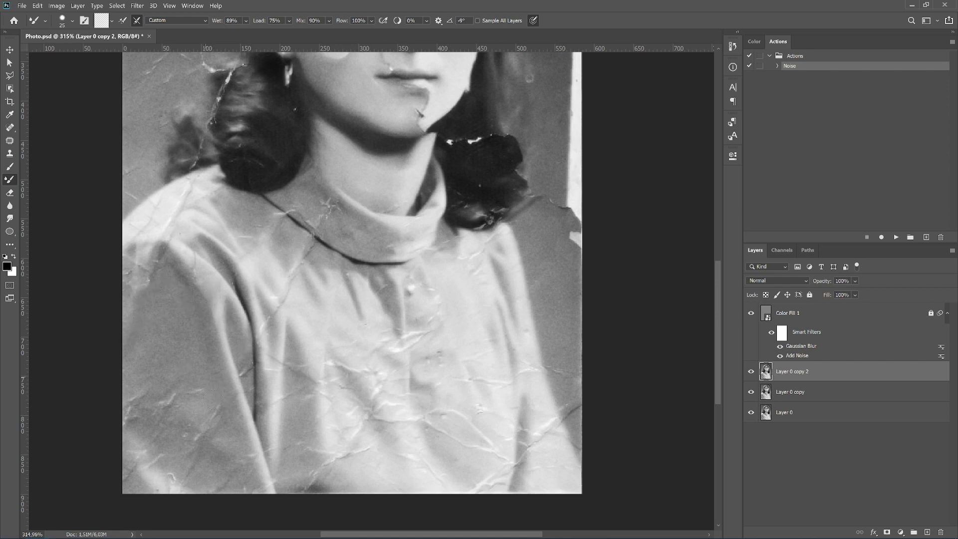
key("bracketright")
key("bracketright")
mouse_move(213, 400)
left_mouse_down()
mouse_move(221, 431)
mouse_move(140, 394)
left_mouse_up()
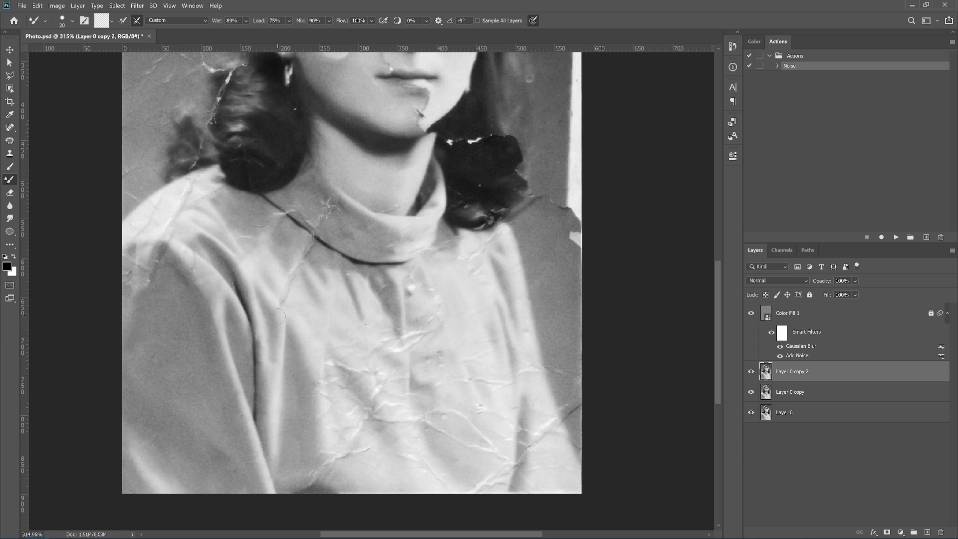
left_click_drag(297, 279, 296, 265)
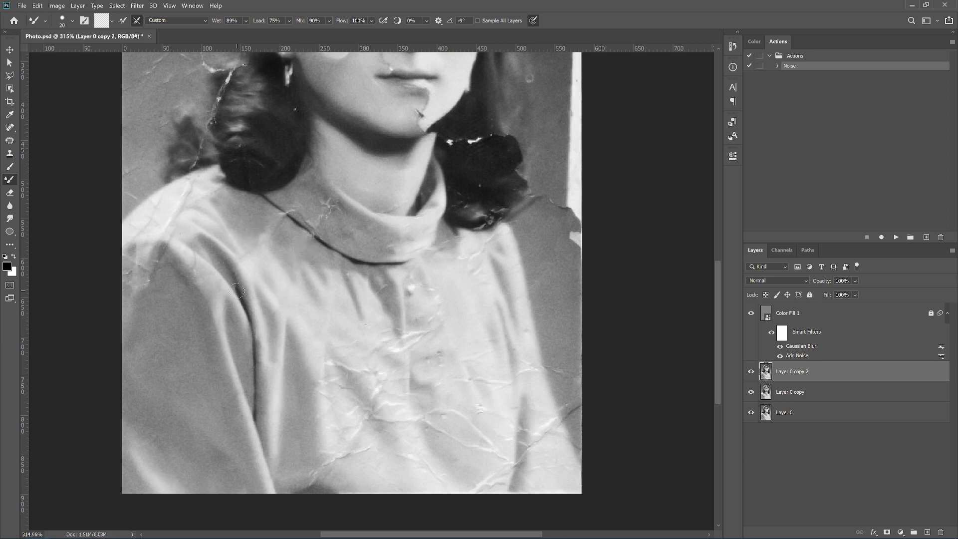
left_click_drag(195, 260, 140, 290)
key("bracketright")
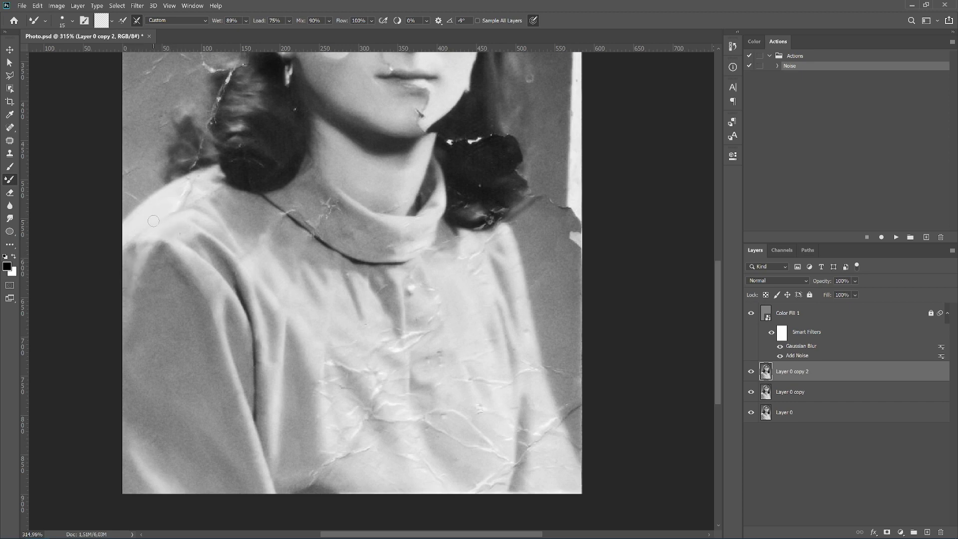
left_click_drag(192, 202, 180, 187)
Smooth the bright creases on the blouse front, right edge and bottom edge.
key("bracketright")
key("bracketright")
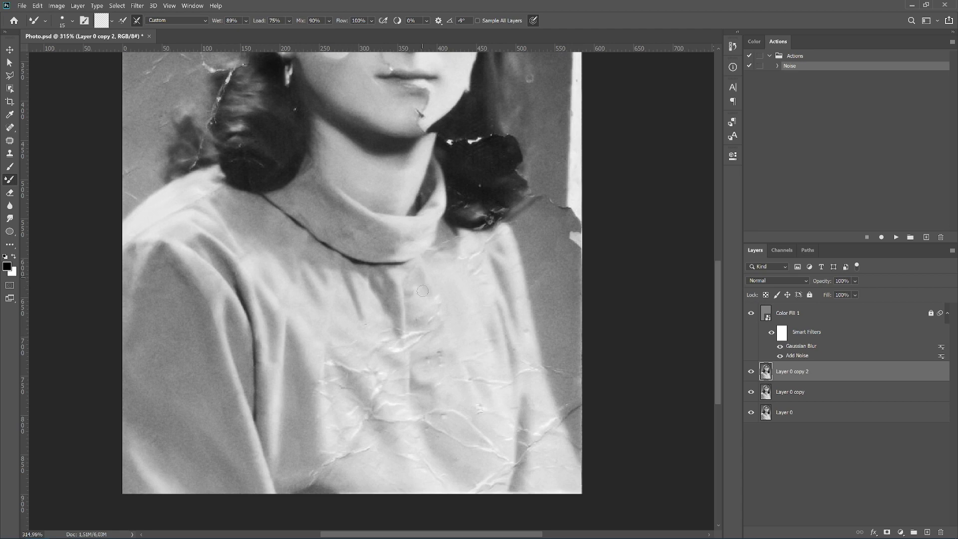
left_click_drag(433, 321, 421, 337)
key("bracketright")
left_click_drag(579, 406, 563, 420)
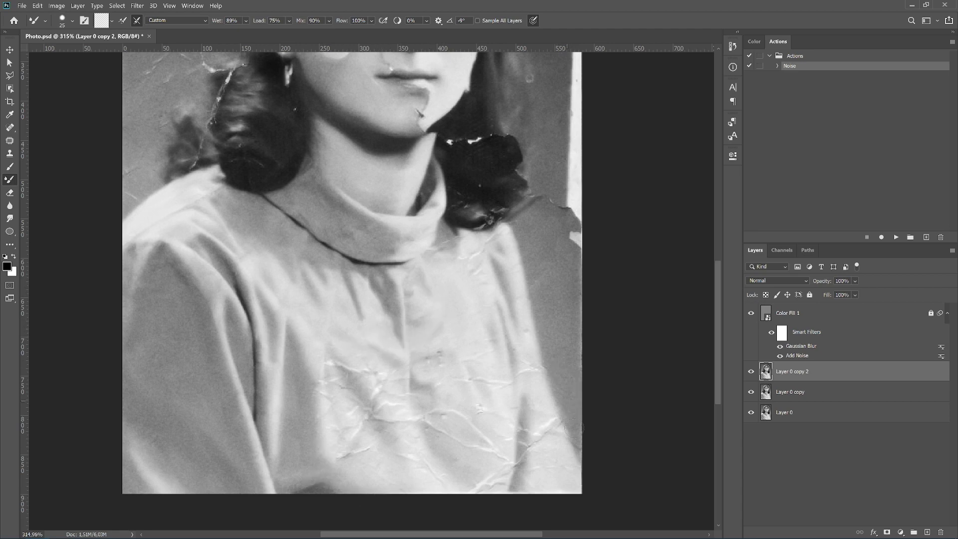
left_click_drag(532, 491, 449, 485)
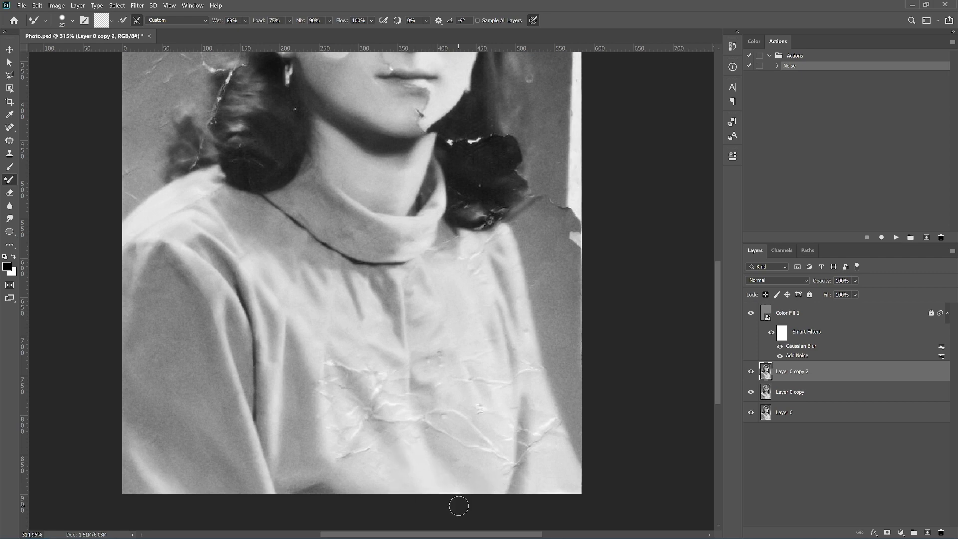
Smooth the remaining creases across the lower, middle and right side of the blouse.
key("bracketleft")
key("bracketright")
left_click_drag(346, 465, 333, 371)
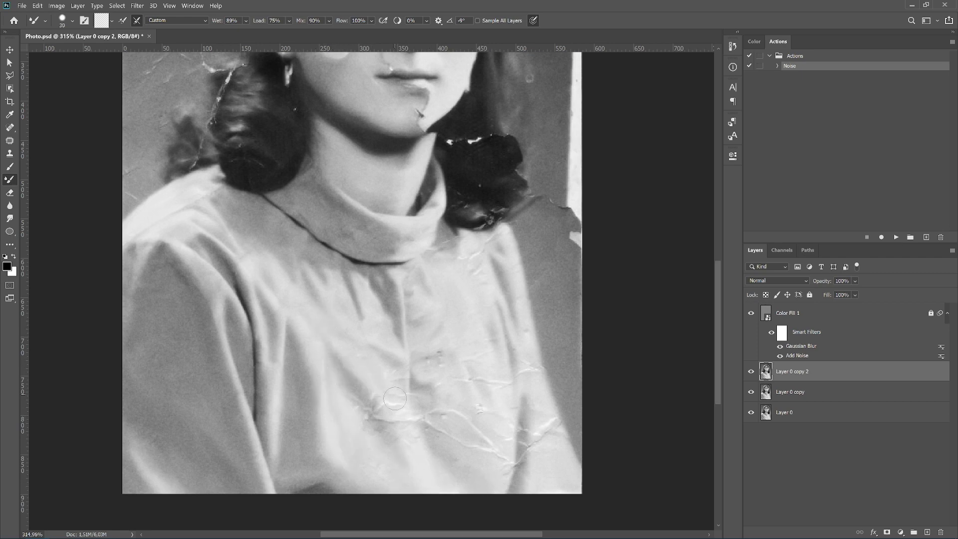
key("bracketleft")
left_click_drag(395, 399, 412, 438)
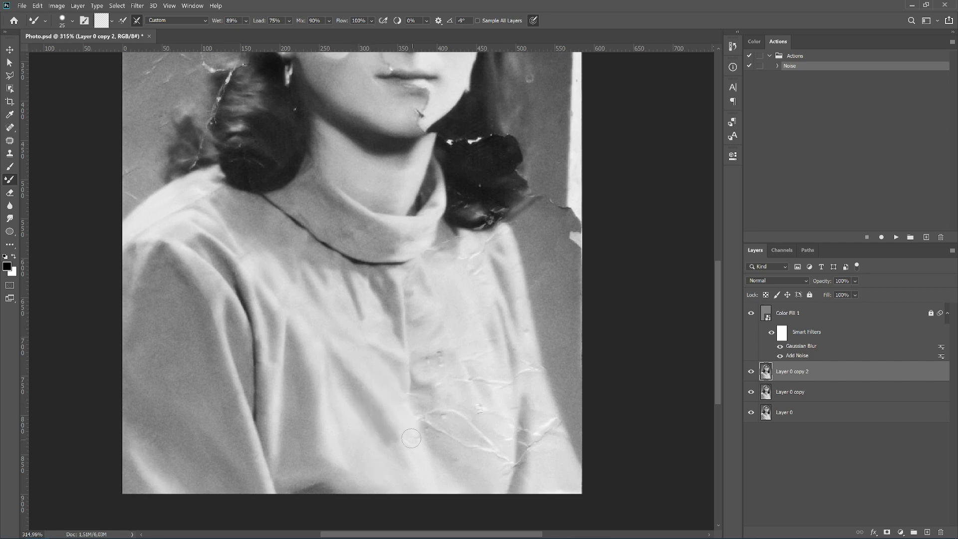
left_click_drag(424, 429, 452, 356)
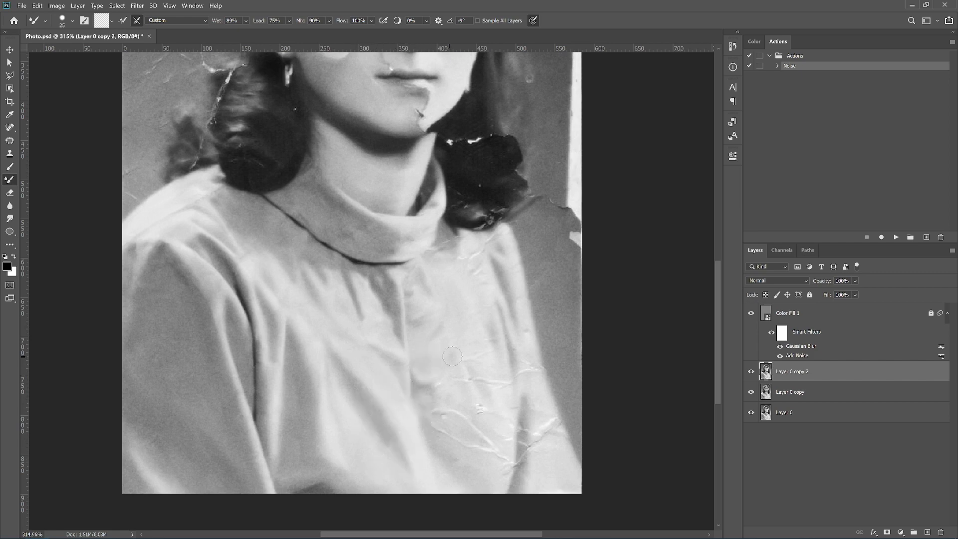
mouse_move(454, 410)
left_mouse_down()
mouse_move(549, 424)
mouse_move(509, 349)
left_mouse_up()
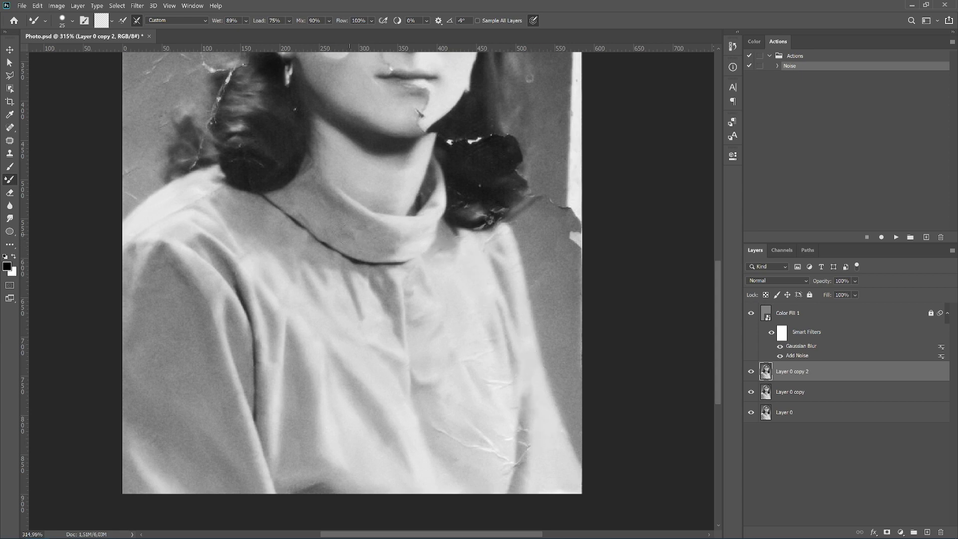
mouse_move(454, 452)
left_mouse_down()
mouse_move(494, 430)
mouse_move(504, 384)
mouse_move(524, 439)
mouse_move(510, 492)
left_mouse_up()
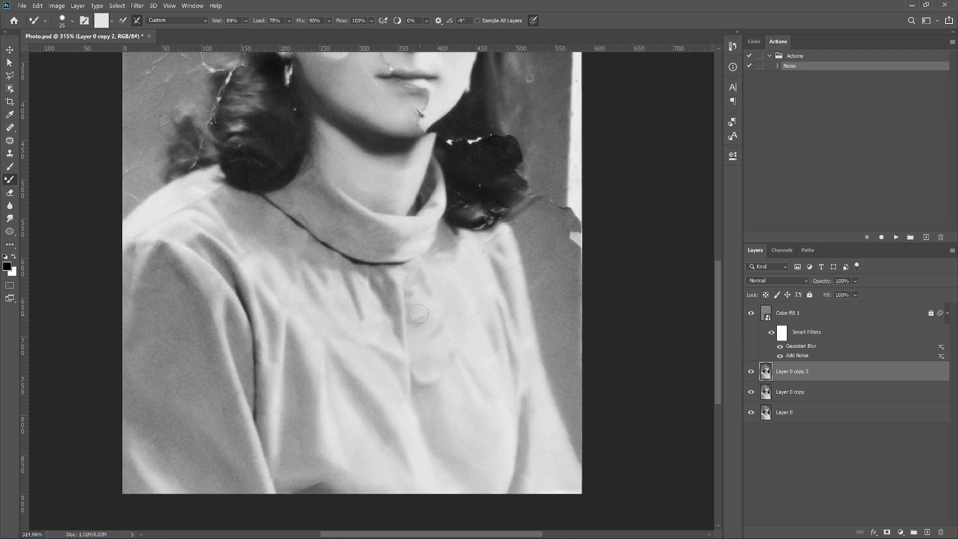
scroll(439, 250, "down", 3)
scroll(438, 250, "down", 2)
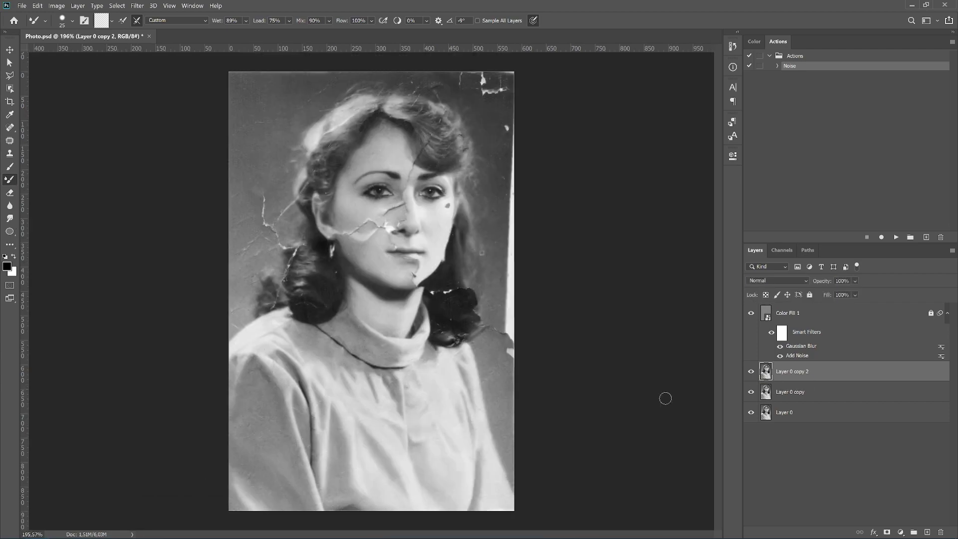
Paint over the white strip along the photo's right edge.
scroll(410, 383, "up", 5)
left_click_drag(574, 372, 588, 150)
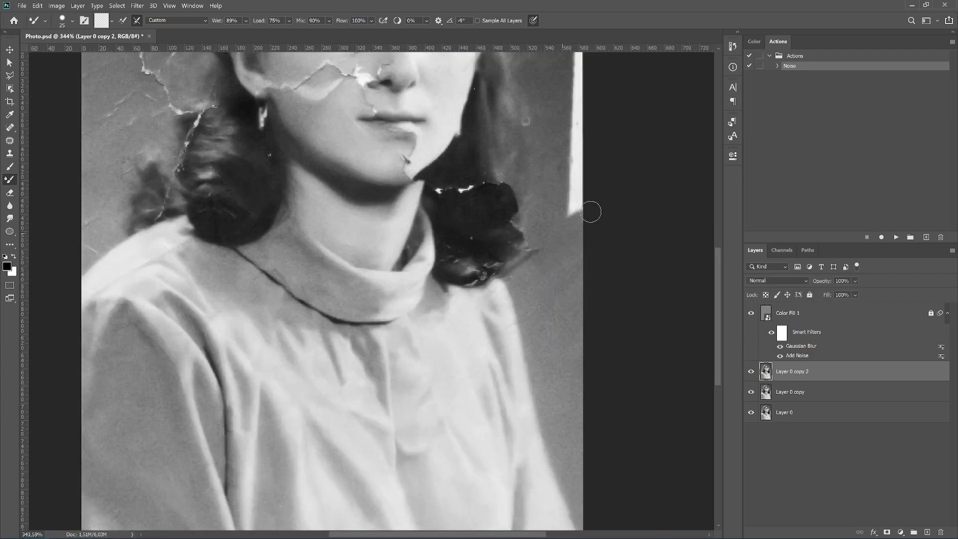
scroll(499, 224, "up", 5)
scroll(499, 225, "right", 3)
scroll(422, 274, "up", 3)
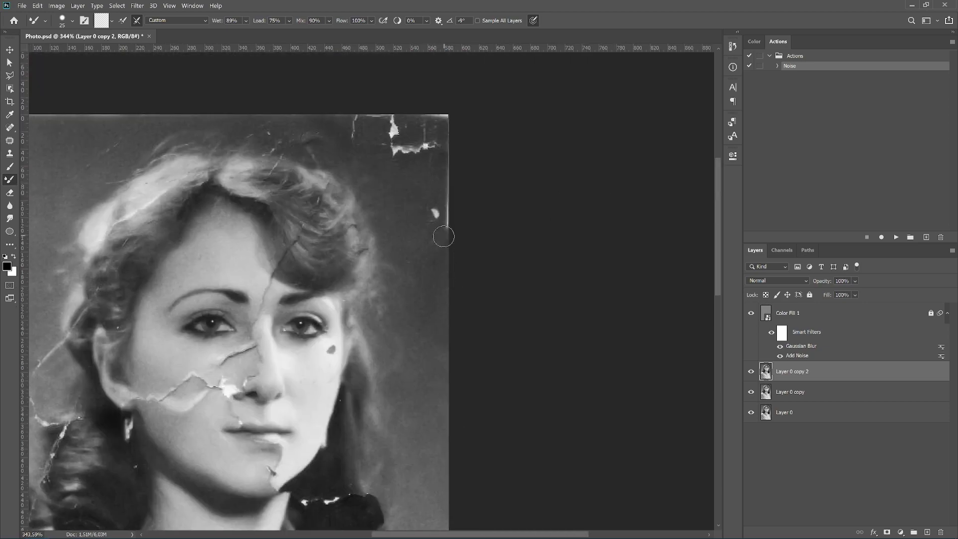
mouse_move(451, 315)
left_mouse_down()
mouse_move(413, 159)
mouse_move(374, 143)
left_mouse_up()
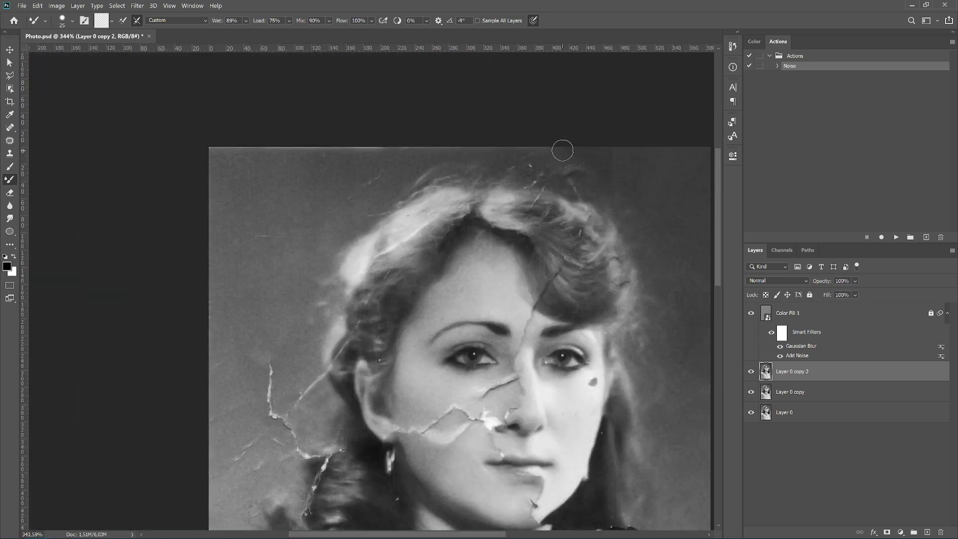
scroll(561, 145, "up", 1)
scroll(560, 145, "left", 5)
scroll(284, 146, "down", 4)
scroll(284, 146, "left", 3)
Cover the crack running along the dark hair and across the left cheek.
key("bracketright")
key("bracketright")
key("bracketright")
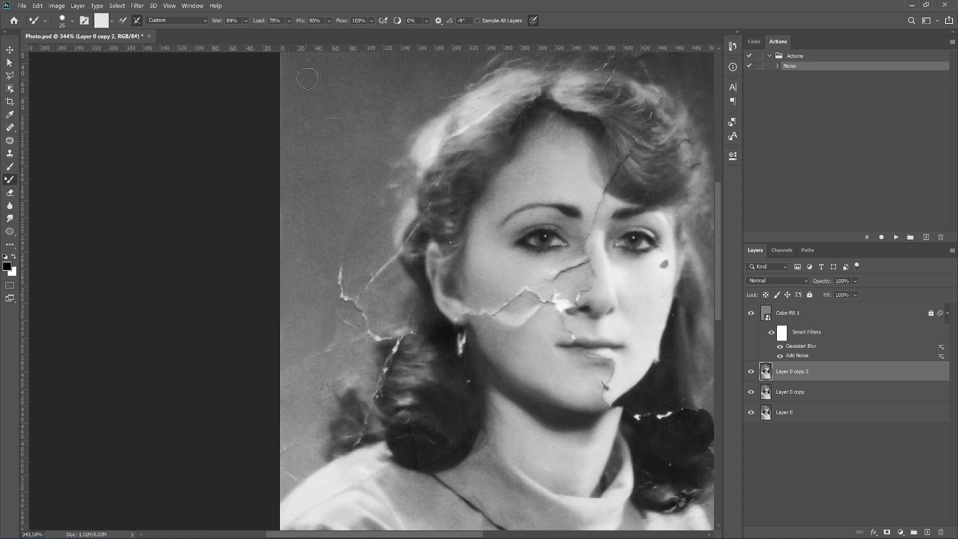
scroll(320, 369, "down", 5)
scroll(320, 369, "right", 3)
key("bracketleft")
key("bracketleft")
key("bracketleft")
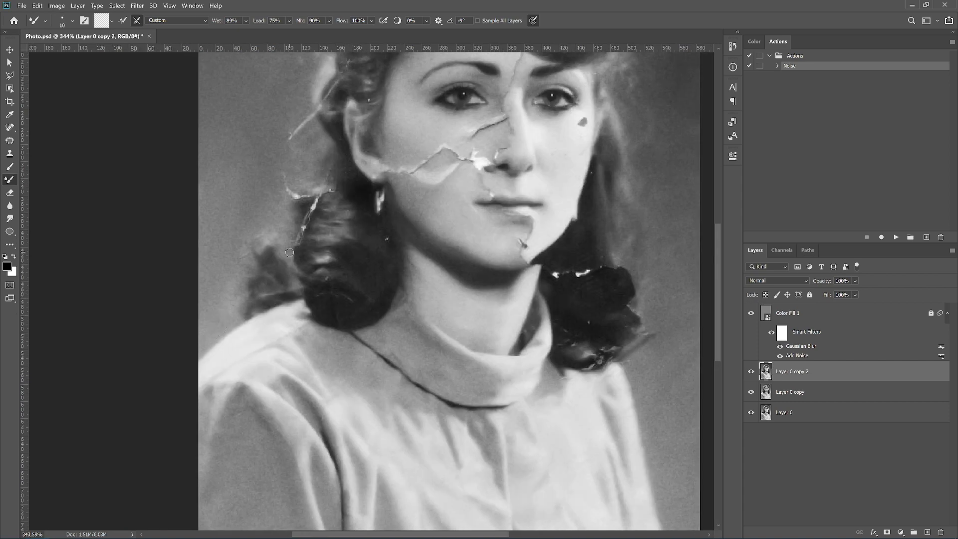
mouse_move(289, 253)
left_mouse_down()
mouse_move(316, 203)
mouse_move(303, 198)
left_mouse_up()
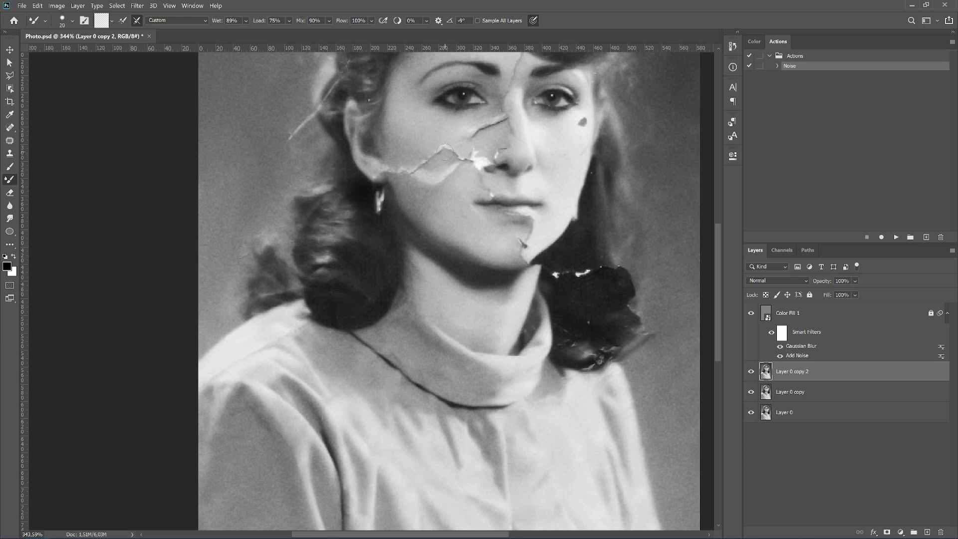
key("bracketleft")
mouse_move(445, 152)
left_mouse_down()
mouse_move(459, 162)
mouse_move(424, 177)
mouse_move(382, 168)
left_mouse_up()
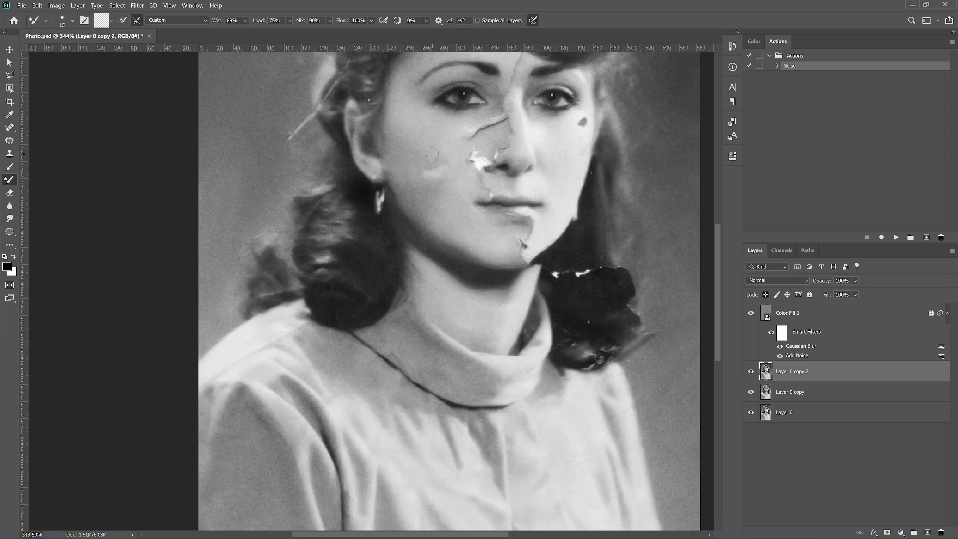
key("bracketright")
key("bracketright")
key("bracketright")
scroll(462, 217, "down", 4)
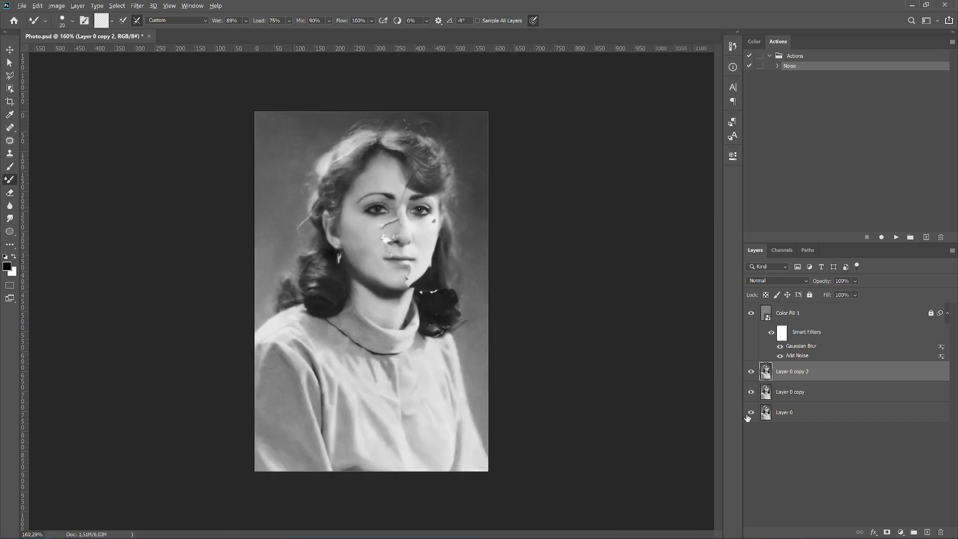
Solo Layer 0 to compare against the cracked original, then restore all layers and pick the Polygonal Lasso.
left_click(751, 412, "alt")
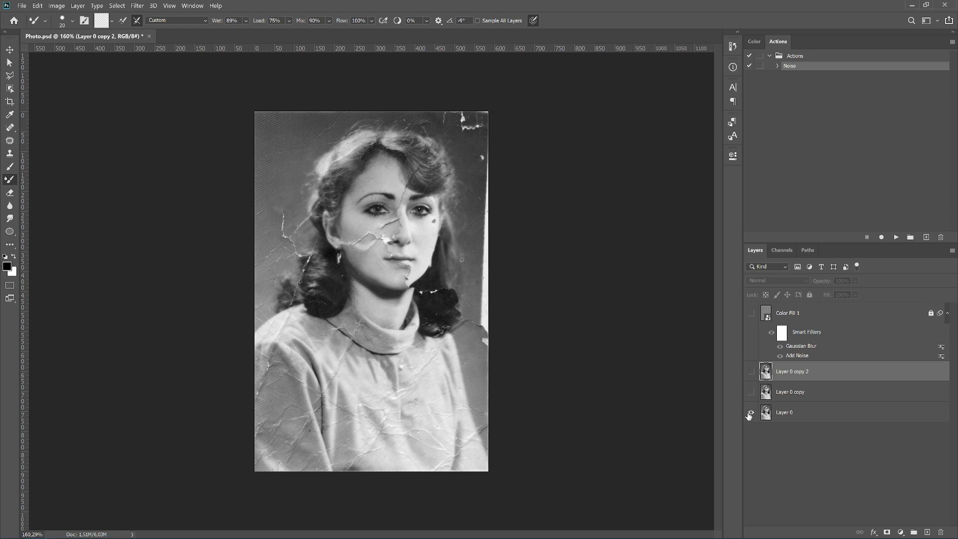
left_click(751, 412, "alt")
scroll(434, 297, "up", 2)
key("l")
scroll(436, 295, "up", 3)
Outline the displaced right half of the face and hair with the Polygonal Lasso.
left_click(572, 369)
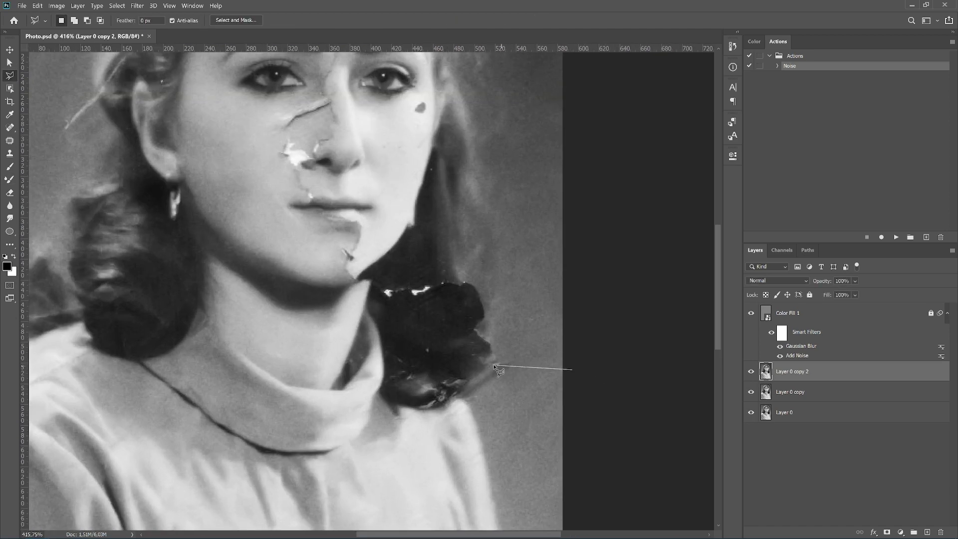
left_click(496, 363)
left_click(484, 310)
left_click(464, 283)
left_click(389, 294)
left_click(357, 280)
left_click(350, 254)
left_click(360, 223)
left_click(325, 210)
left_click(306, 193)
left_click(298, 165)
left_click(334, 136)
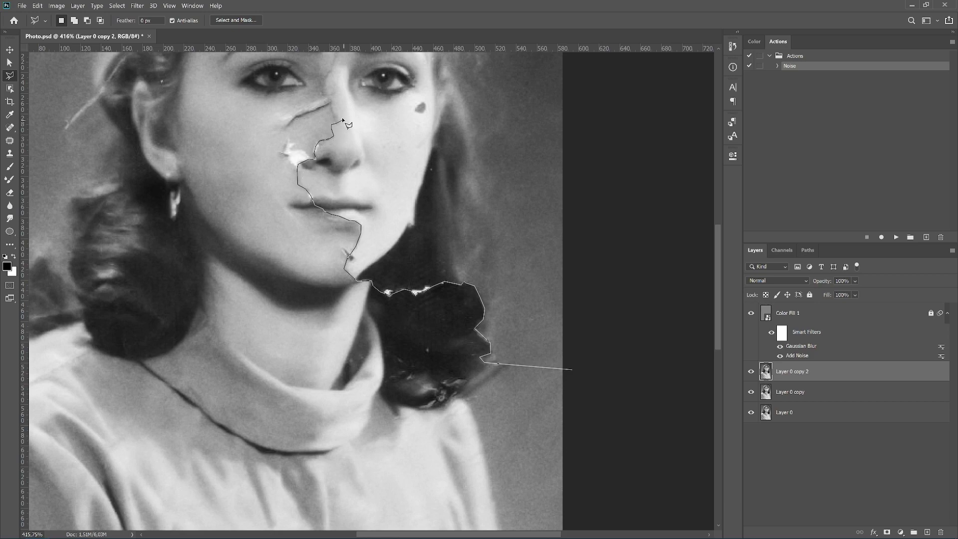
left_click(330, 100)
scroll(329, 99, "up", 3)
left_click(333, 228)
scroll(360, 159, "up", 3)
left_click(449, 55)
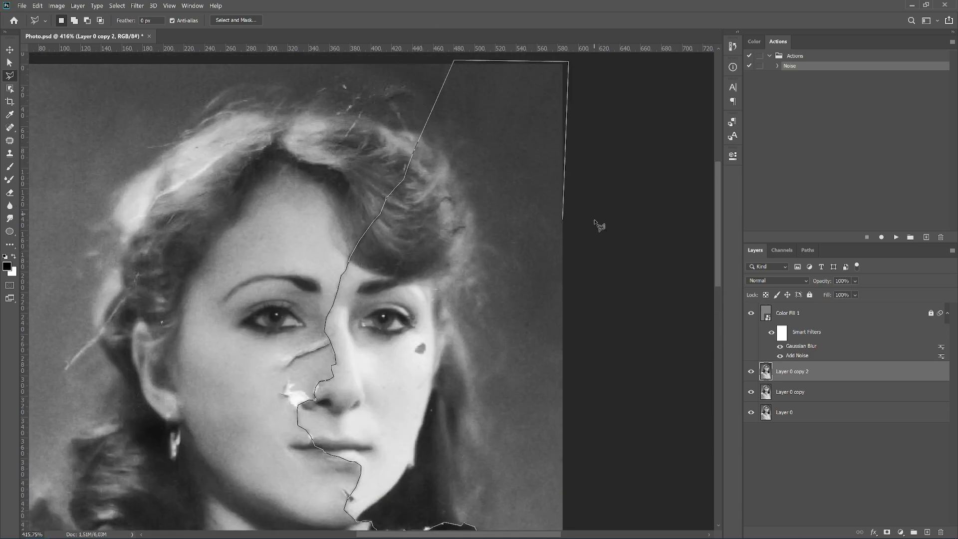
scroll(599, 219, "down", 3)
double_click(541, 320)
Copy the outlined half to a new layer and rotate it about -2.9° to align the crack.
key("ctrl+j")
key("ctrl+t")
left_click_drag(540, 318, 567, 316)
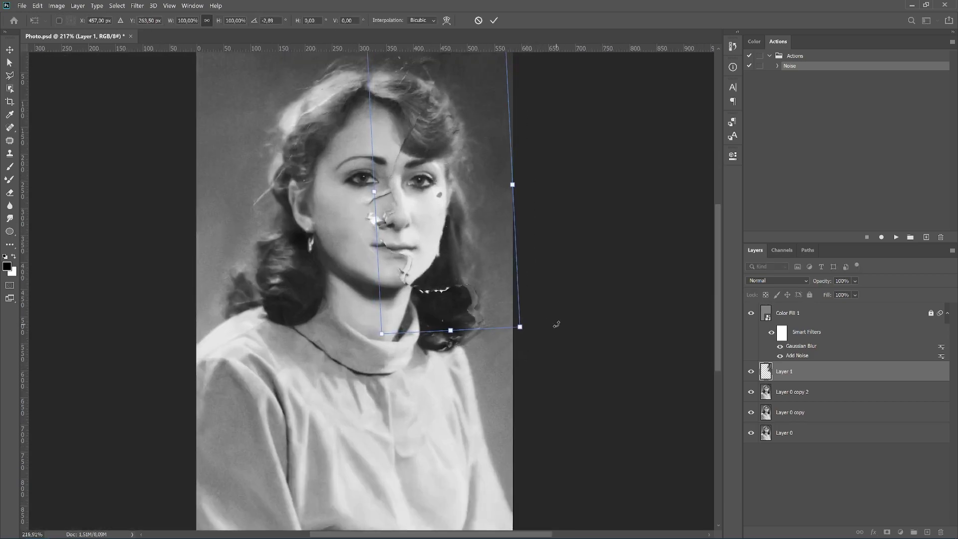
key("Return")
Stamp all visible layers into a new merged layer and switch to the Mixer Brush.
mouse_move(751, 313)
left_mouse_down()
mouse_move(751, 412)
mouse_move(751, 313)
left_mouse_up()
key("ctrl+alt+shift+e")
scroll(449, 324, "up", 3)
key("b")
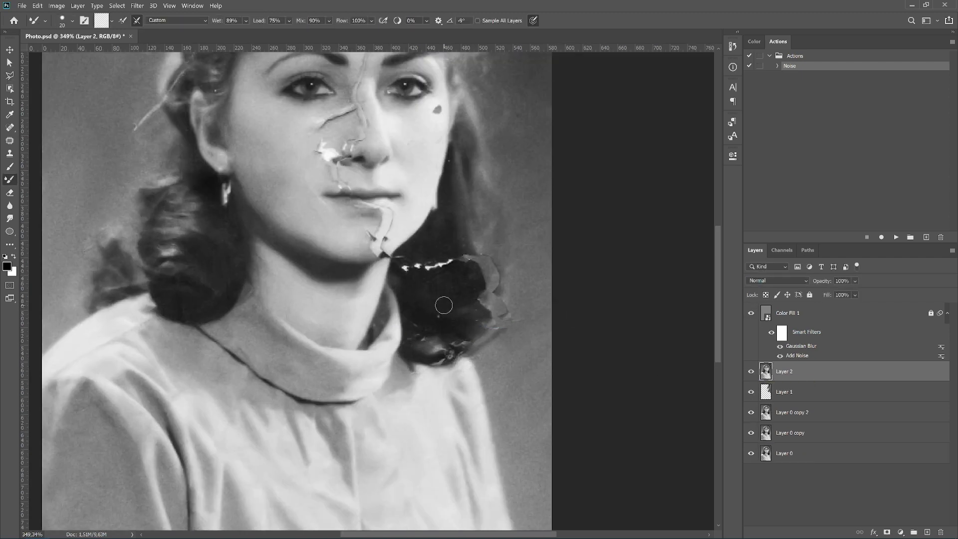
Paint out white specks and smooth the ragged right edge of the lower hair.
mouse_move(448, 273)
left_mouse_down()
mouse_move(413, 273)
mouse_move(396, 259)
left_mouse_up()
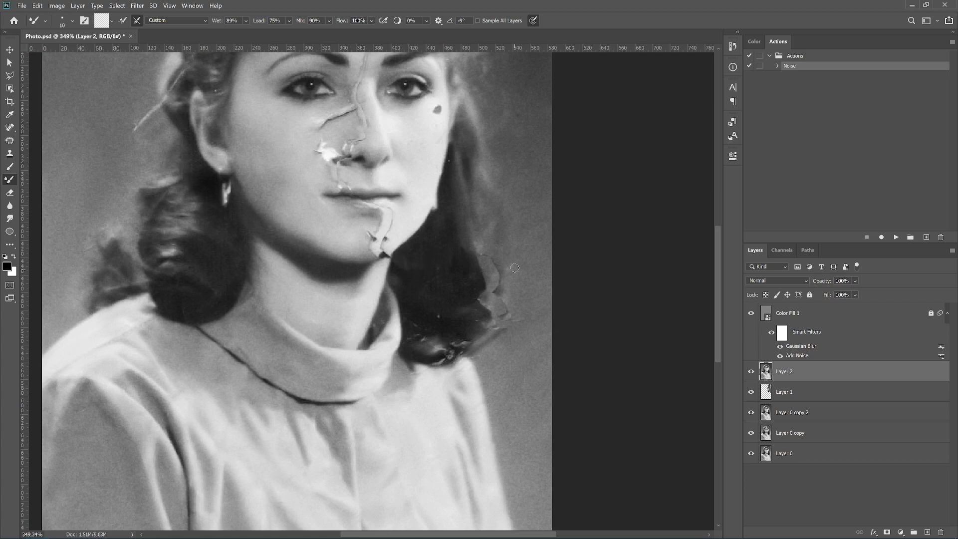
key("bracketright")
mouse_move(509, 265)
left_mouse_down()
mouse_move(496, 305)
mouse_move(437, 357)
left_mouse_up()
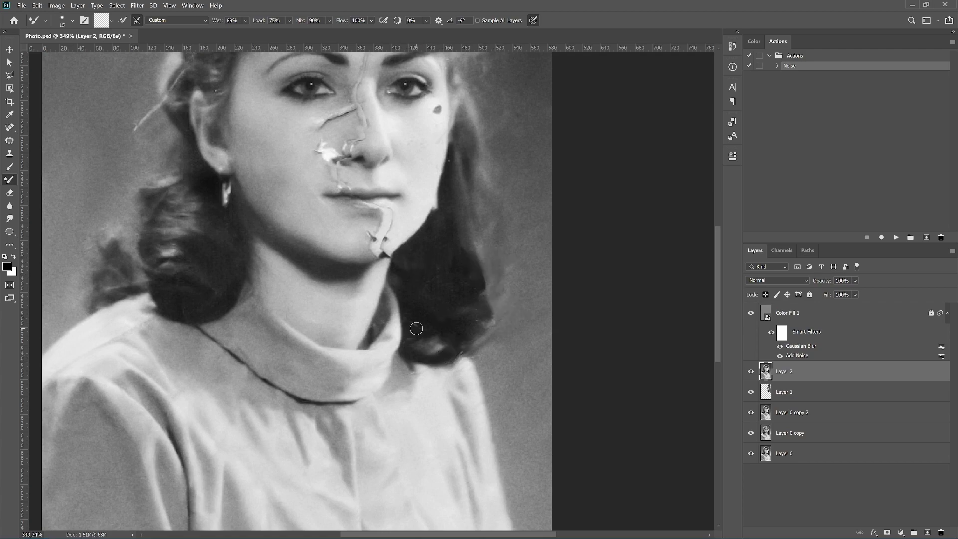
left_click_drag(492, 320, 481, 335)
scroll(435, 260, "up", 3)
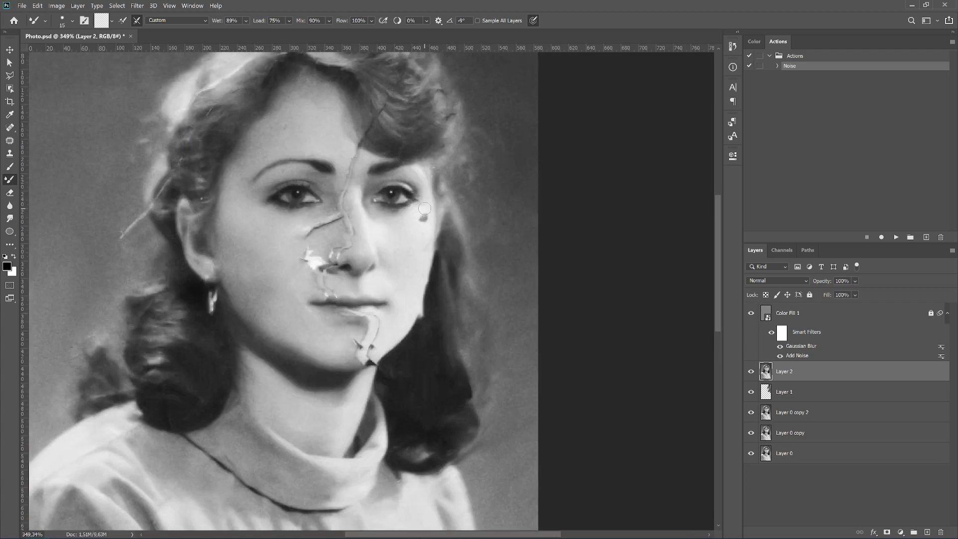
key("bracketleft")
scroll(402, 272, "up", 3)
Blend away the scratches on top of the hair and the cracks down the forehead and beside the nose.
mouse_move(352, 159)
left_mouse_down()
mouse_move(333, 185)
mouse_move(325, 136)
left_mouse_up()
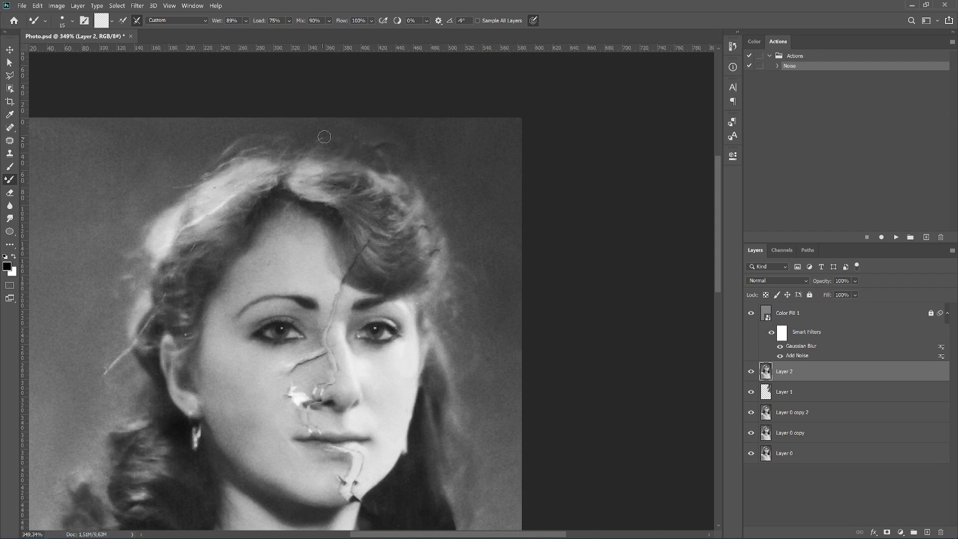
left_click_drag(354, 258, 330, 321)
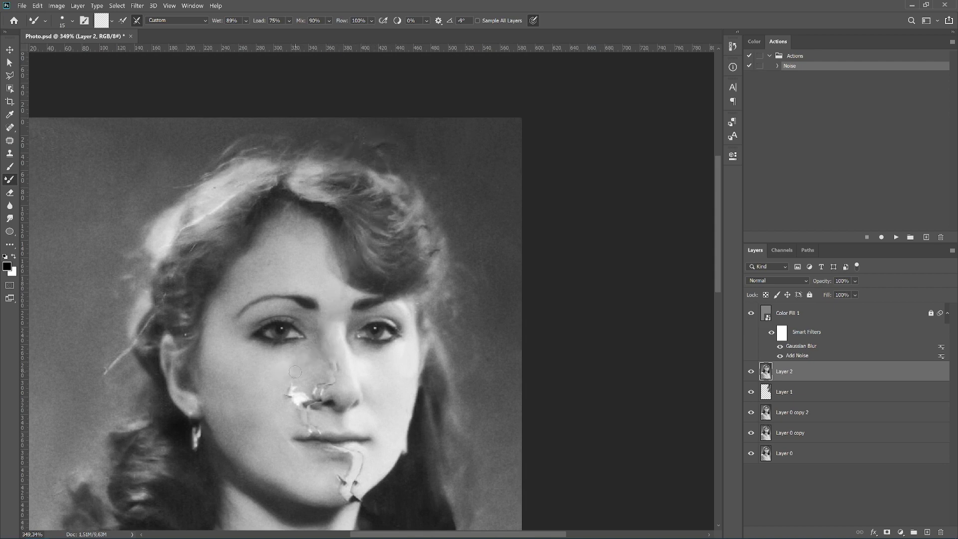
left_click_drag(337, 359, 323, 364)
scroll(319, 390, "up", 2)
Cover the cracks below the lip, on the chin and on the nose, then compare with the original.
key("bracketleft")
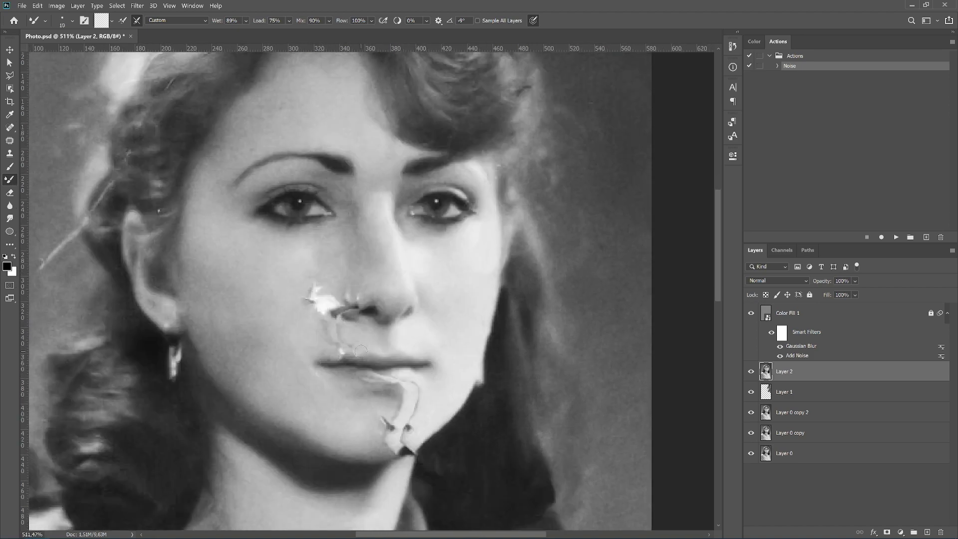
left_click_drag(356, 375, 378, 379)
mouse_move(402, 455)
left_mouse_down()
mouse_move(413, 447)
mouse_move(391, 424)
mouse_move(414, 392)
left_mouse_up()
key("bracketright")
mouse_move(395, 424)
left_mouse_down()
mouse_move(407, 439)
mouse_move(417, 414)
mouse_move(409, 385)
mouse_move(399, 394)
left_mouse_up()
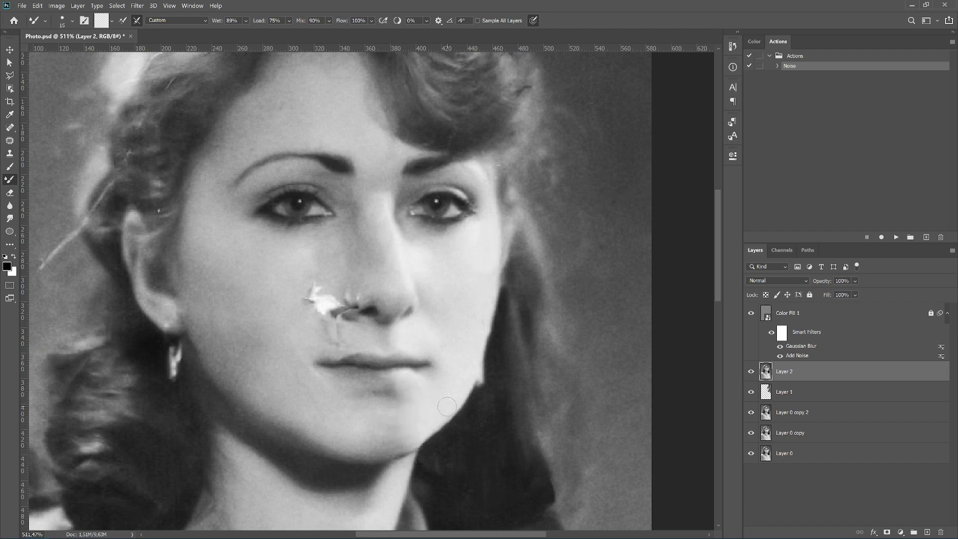
scroll(394, 308, "left", 2)
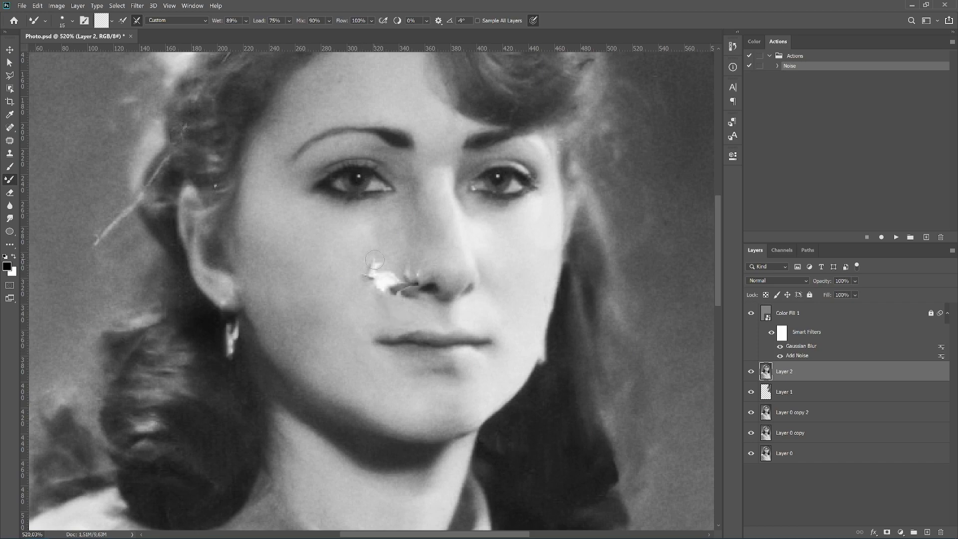
left_click_drag(374, 260, 396, 292)
scroll(390, 280, "down", 5)
left_click(751, 453, "alt")
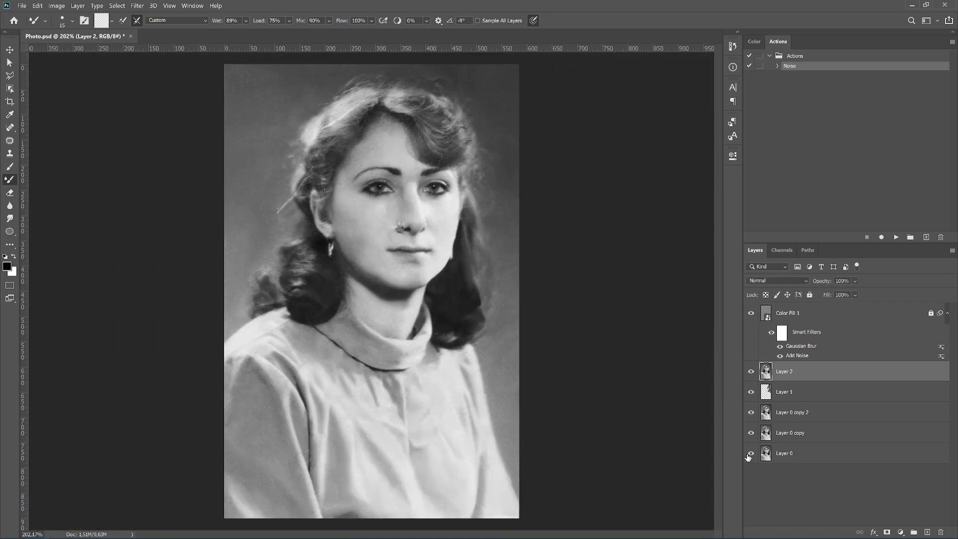
scroll(391, 224, "up", 5)
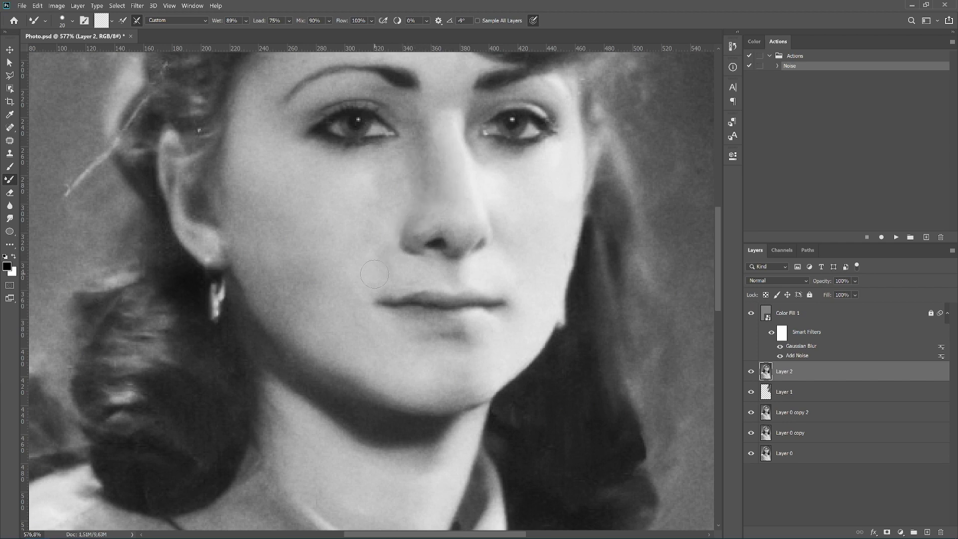
scroll(390, 220, "down", 5)
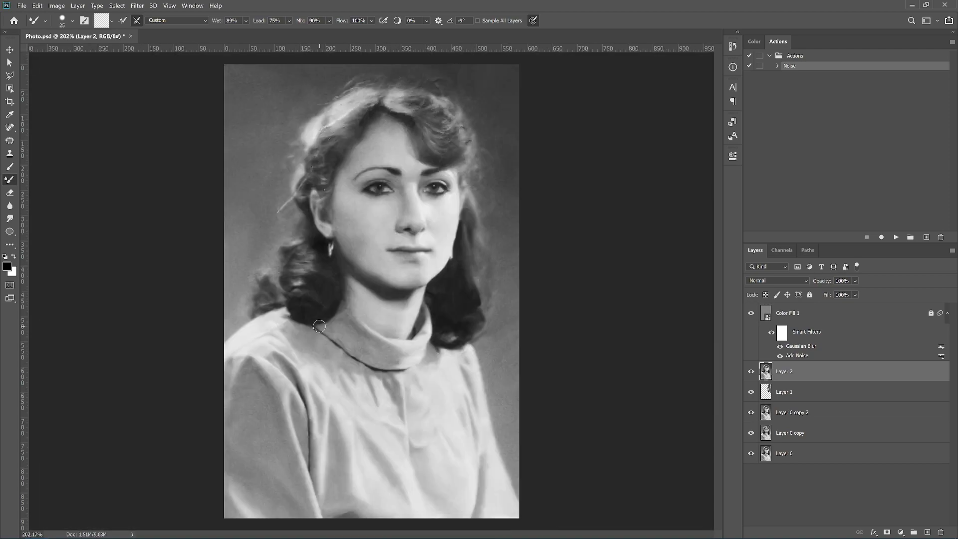
scroll(389, 199, "up", 5)
key("bracketleft")
key("bracketleft")
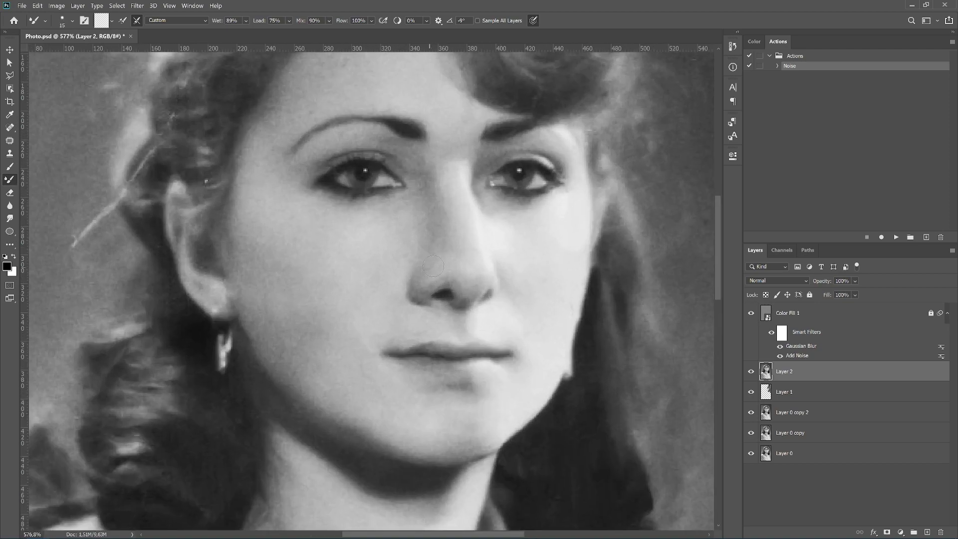
left_click_drag(285, 223, 457, 295)
key("bracketleft")
key("bracketleft")
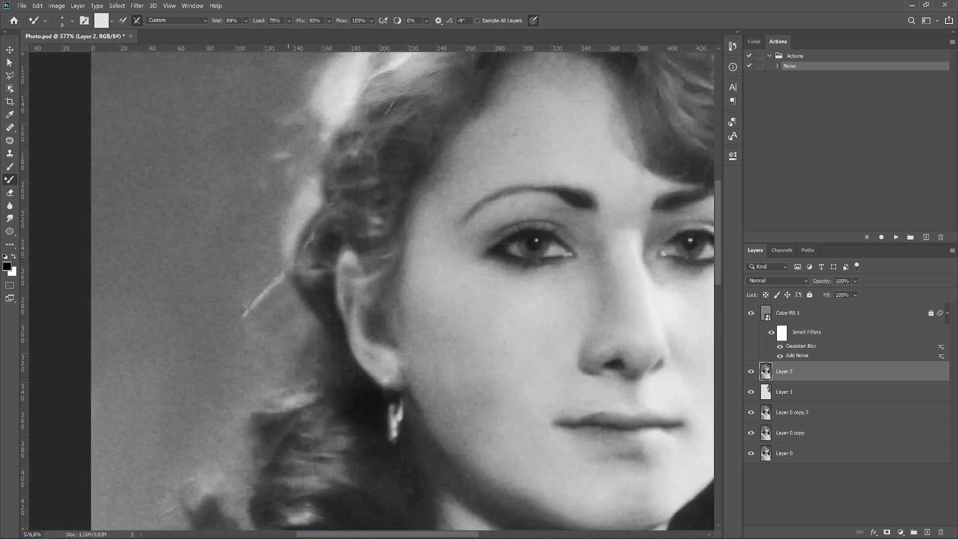
left_click_drag(352, 158, 329, 238)
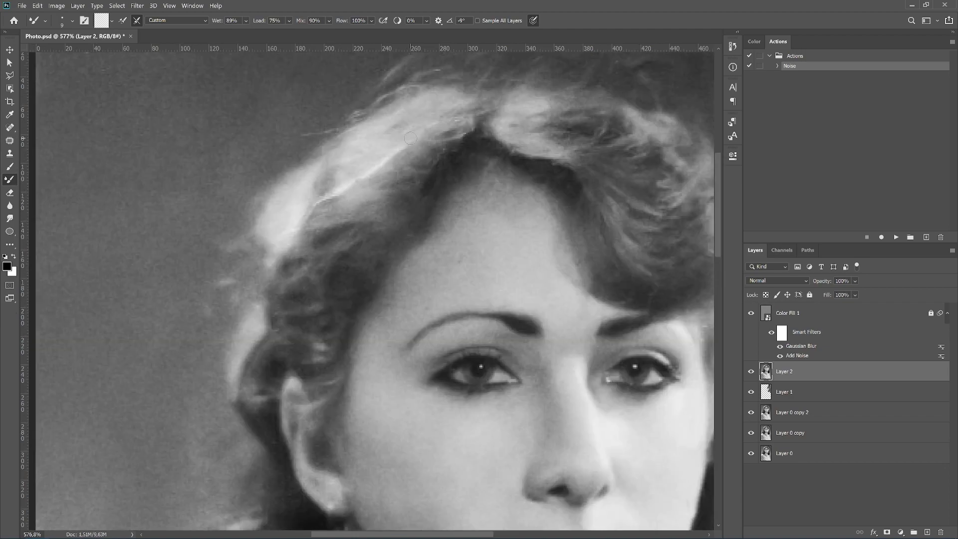
left_click_drag(378, 150, 375, 215)
scroll(487, 353, "down", 1)
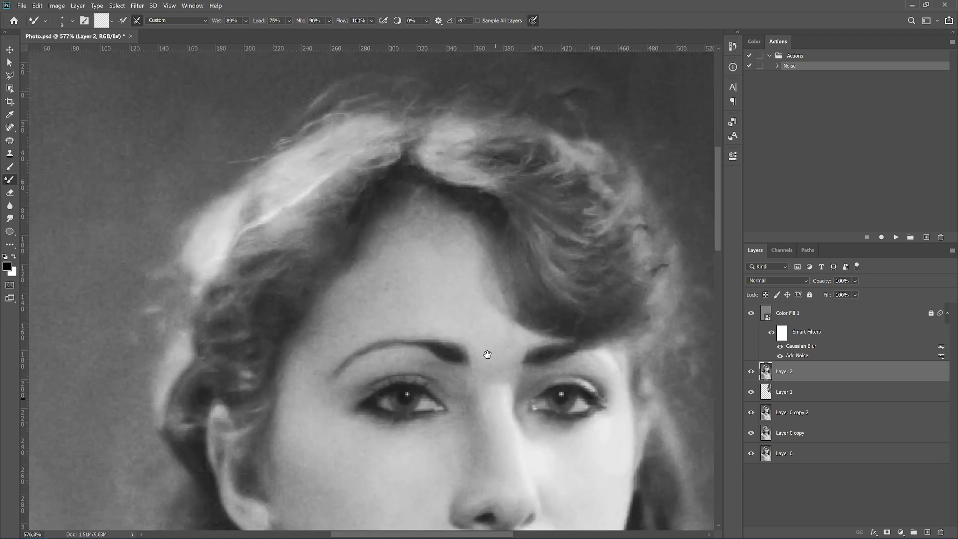
scroll(231, 248, "down", 4)
scroll(231, 248, "down", 4)
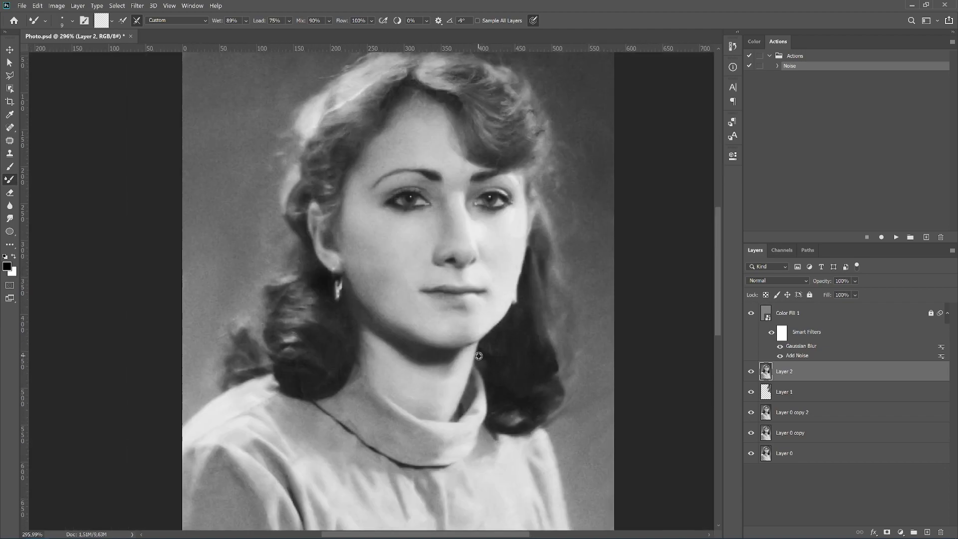
mouse_move(484, 313)
left_mouse_down()
mouse_move(402, 221)
mouse_move(399, 304)
left_mouse_up()
key("bracketright")
key("bracketright")
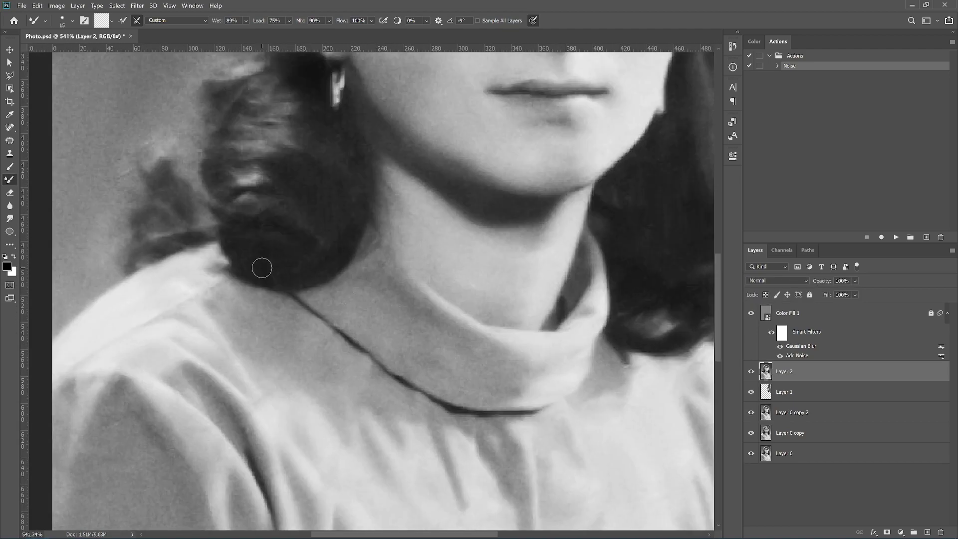
scroll(262, 268, "down", 3)
scroll(349, 249, "down", 3)
key("bracketleft")
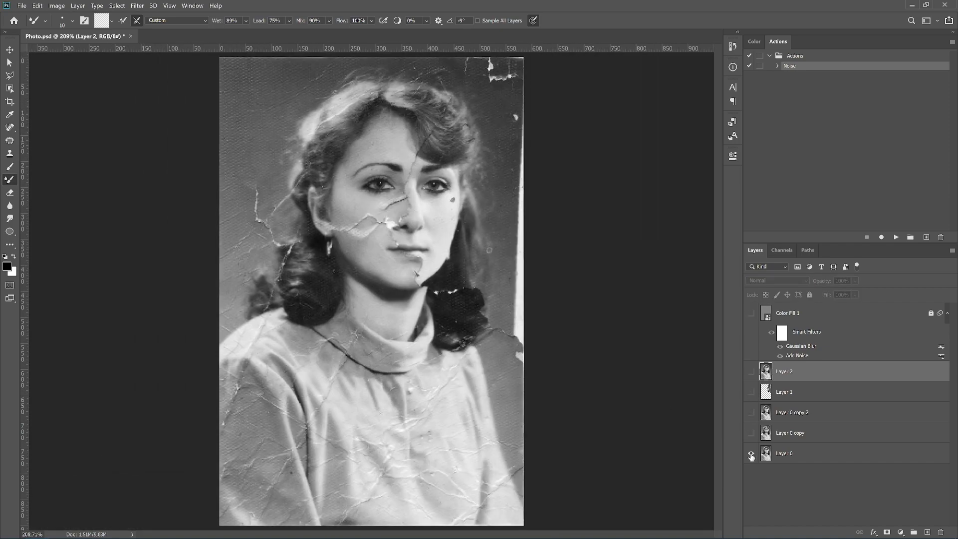
left_click_drag(240, 373, 412, 216)
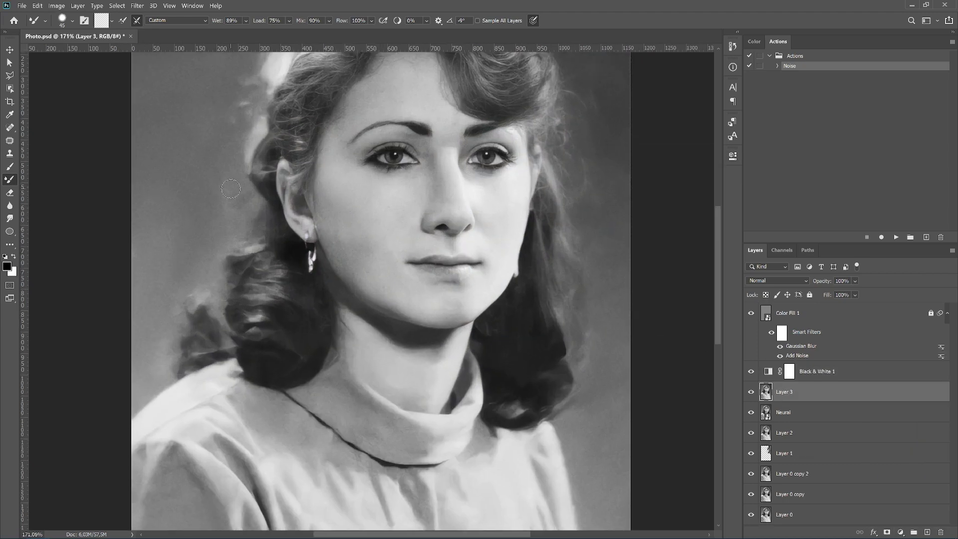
Set the Mixer Brush size to 80 for blending the cheeks.
left_click(73, 20)
type("80")
key("Return")
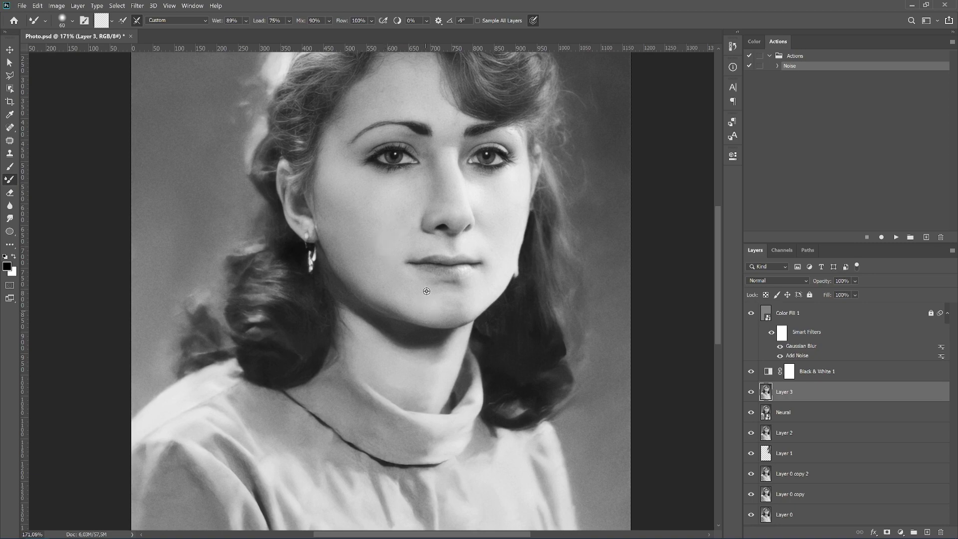
Shrink the brush to 70 while softening the face, then bring up the Camera Raw Filter.
scroll(364, 235, "down", 3)
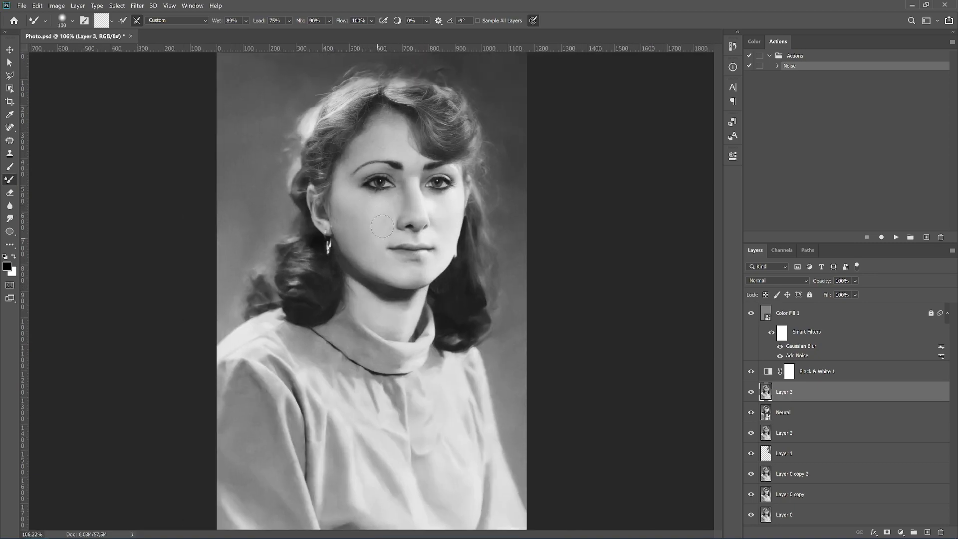
key("bracketleft")
key("bracketleft")
key("bracketleft")
scroll(370, 235, "down", 1)
scroll(383, 214, "up", 3)
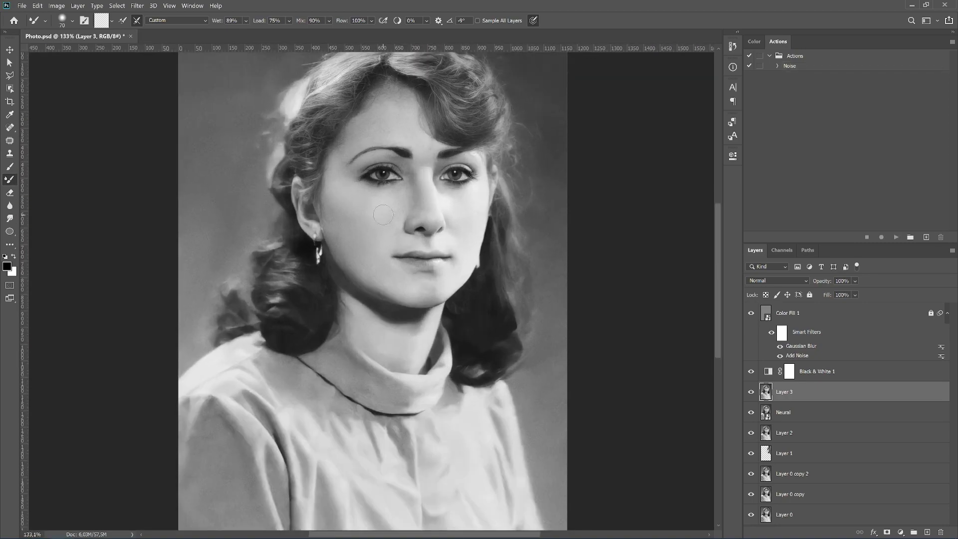
scroll(367, 217, "left", 1)
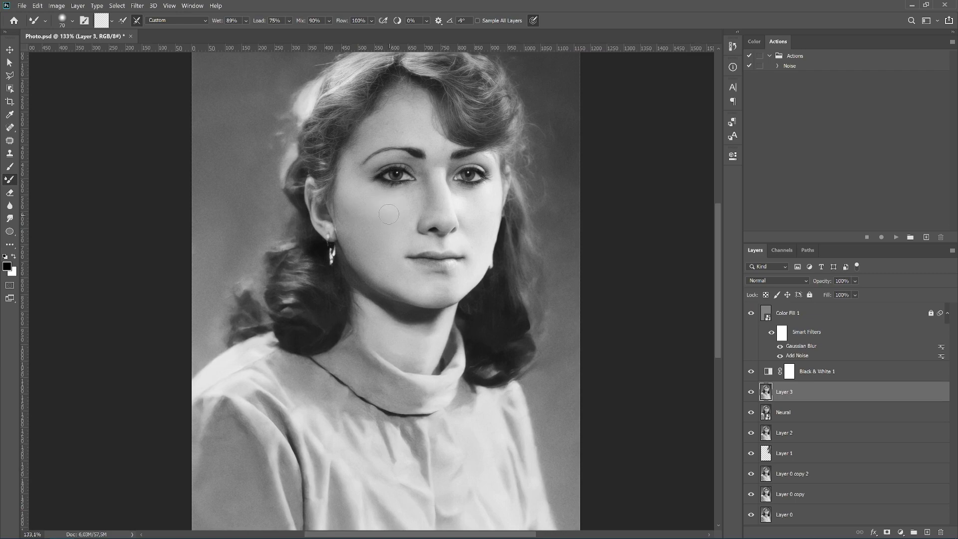
scroll(412, 220, "down", 1)
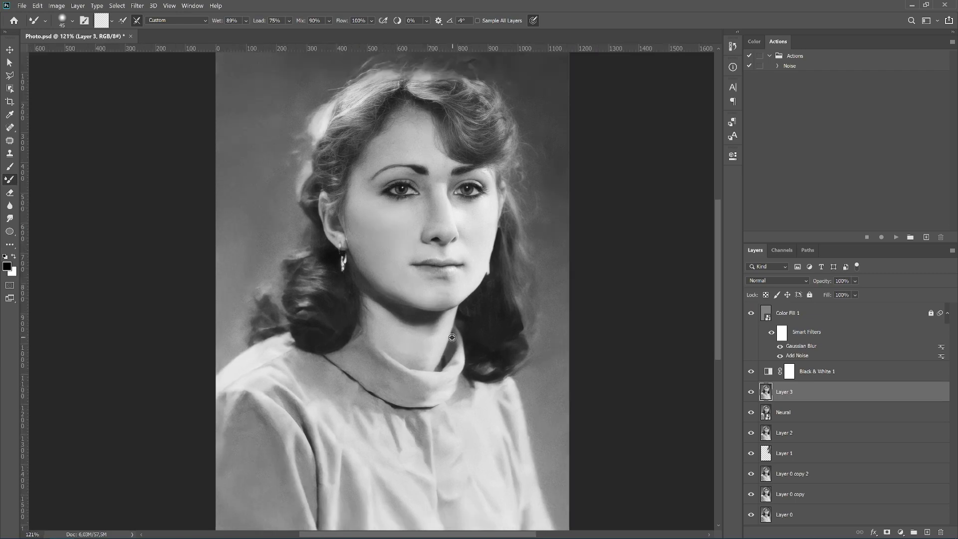
scroll(412, 220, "down", 2)
left_click(137, 6)
left_click(155, 69)
Apply Camera Raw noise reduction of 33 and resize the brush for painting the layer mask.
mouse_move(739, 286)
left_mouse_down()
mouse_move(773, 287)
mouse_move(762, 287)
left_mouse_up()
key("Return")
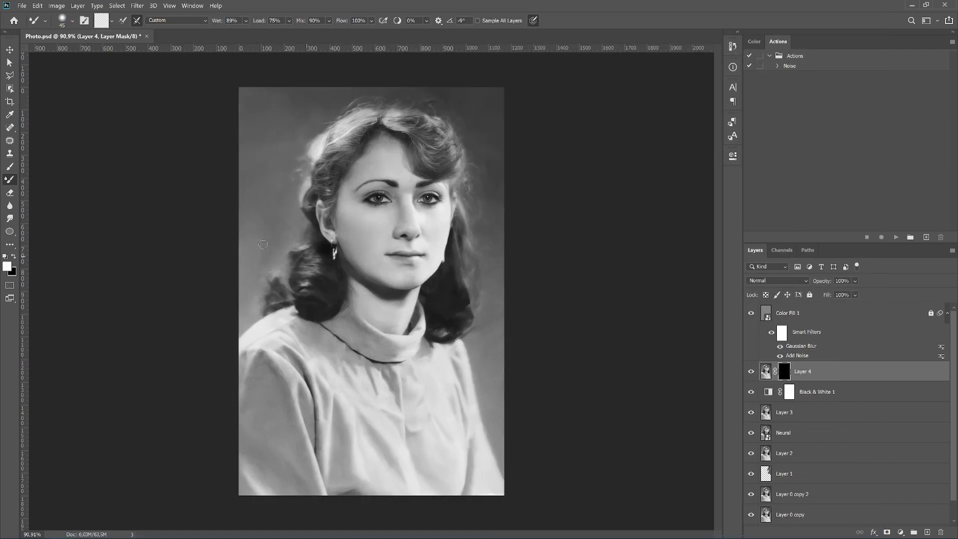
scroll(352, 271, "up", 3)
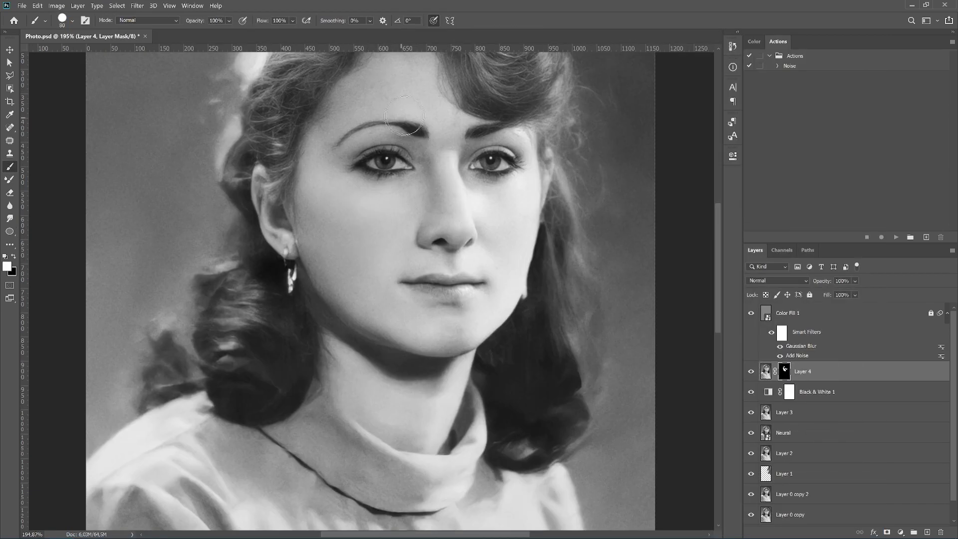
key("bracketleft")
key("bracketleft")
key("bracketleft")
scroll(359, 251, "down", 5)
scroll(370, 275, "down", 3)
scroll(246, 320, "up", 3)
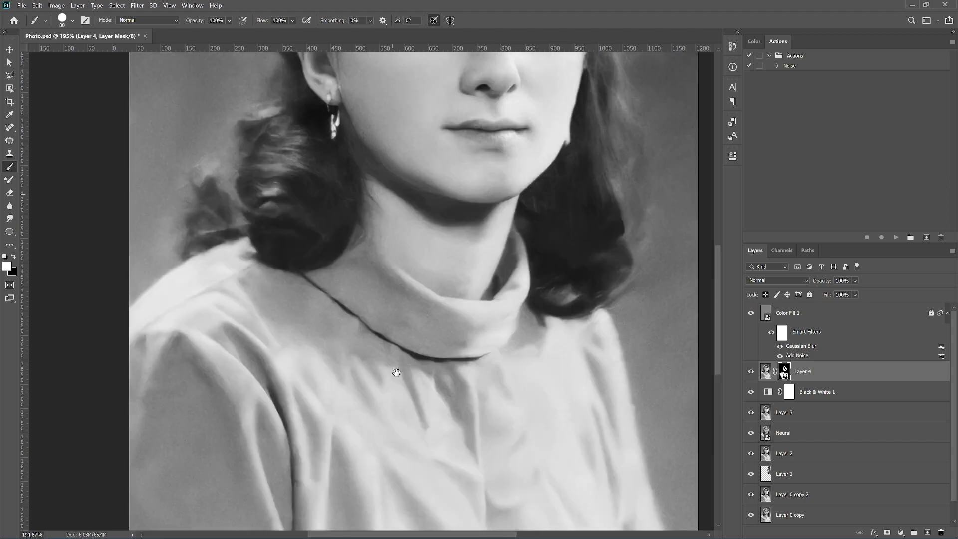
scroll(396, 374, "up", 4)
scroll(396, 374, "right", 2)
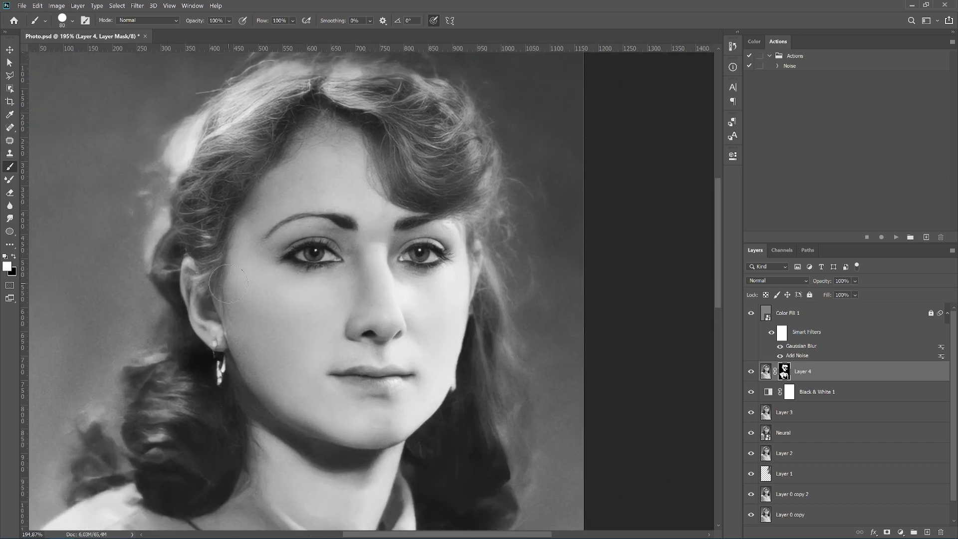
Switch to the Blur tool, adjust its strength, and zoom out toward the whole portrait.
key("r")
left_click(227, 20)
key("ctrl+minus")
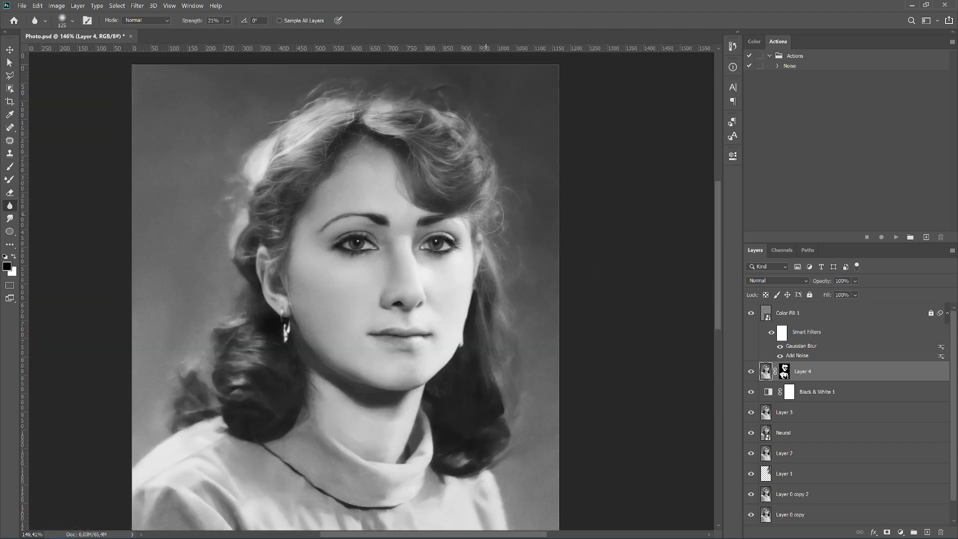
key("ctrl+minus")
Stamp all visible layers, then add a Hue/Saturation layer colorized blue at Hue 198.
key("ctrl+shift+alt+e")
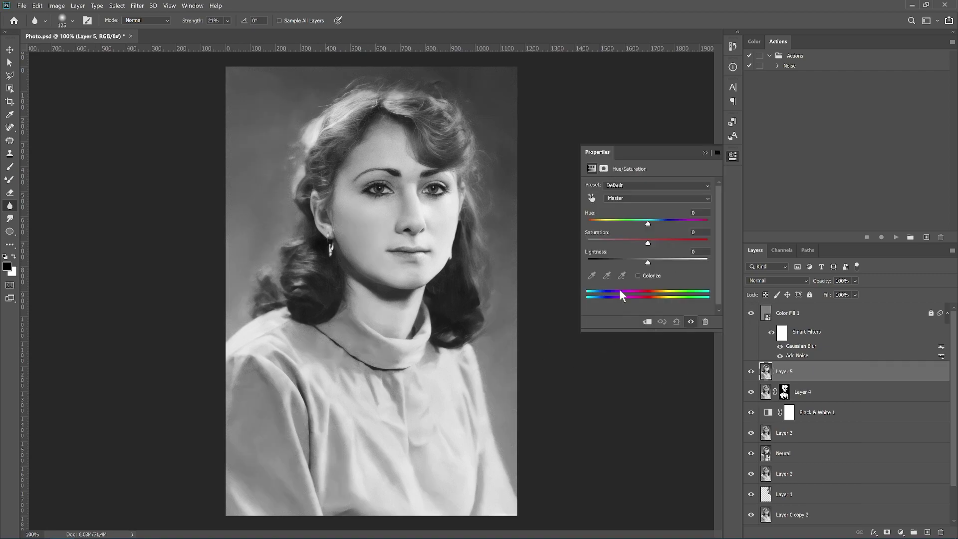
left_click(637, 276)
left_click_drag(589, 220, 654, 220)
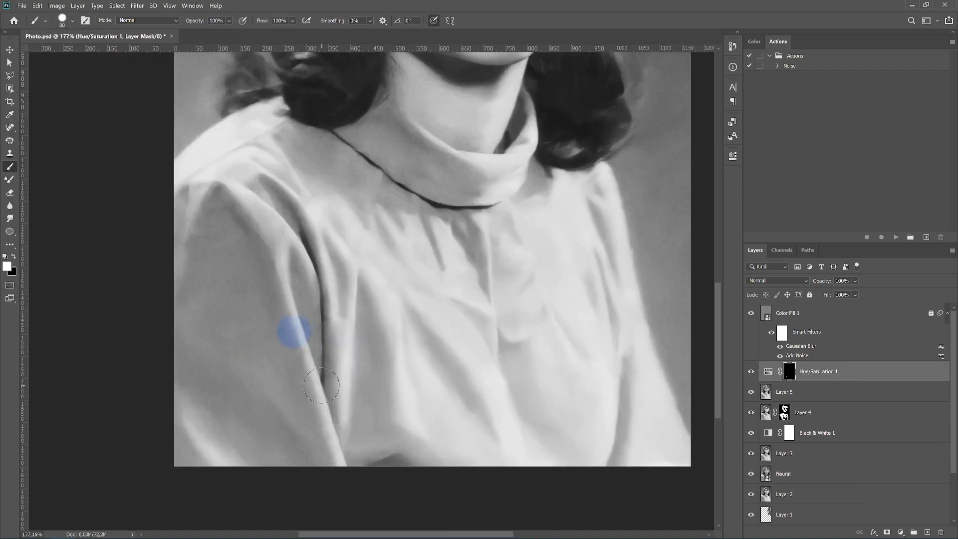
Paint the tint onto the blouse's sleeve, shoulder, chest and collar through the mask.
mouse_move(289, 332)
left_mouse_down()
mouse_move(188, 331)
mouse_move(454, 278)
left_mouse_up()
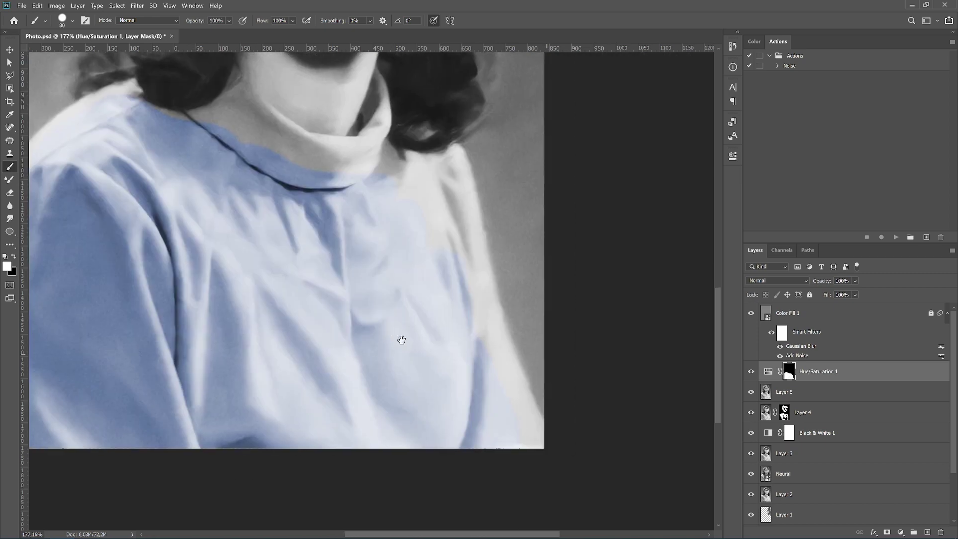
scroll(400, 336, "right", 5)
left_click_drag(400, 336, 433, 179)
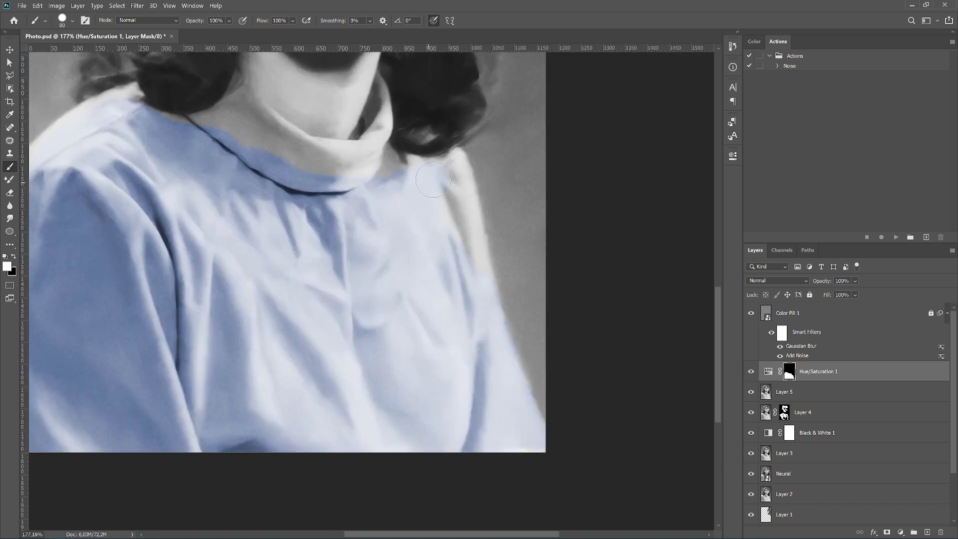
left_click_drag(468, 245, 640, 330)
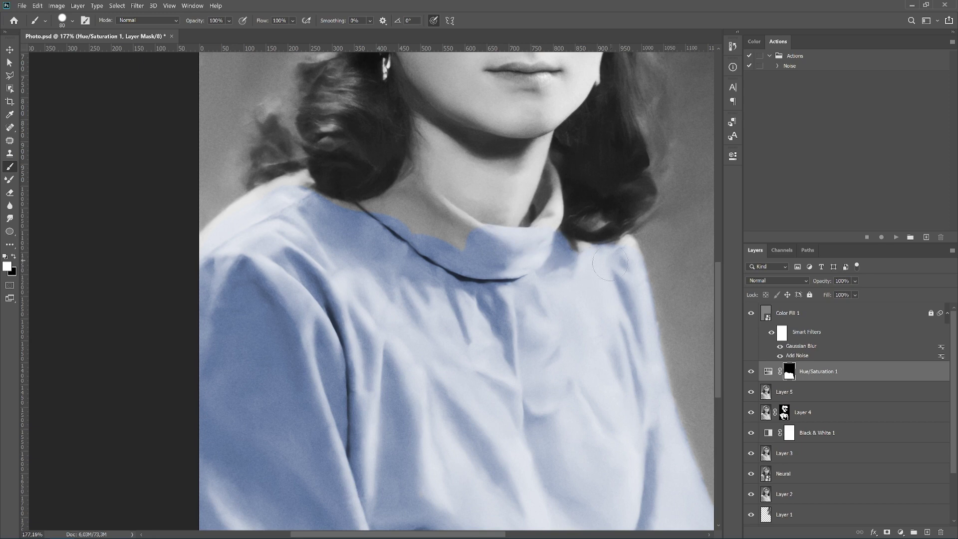
left_click_drag(446, 224, 414, 196)
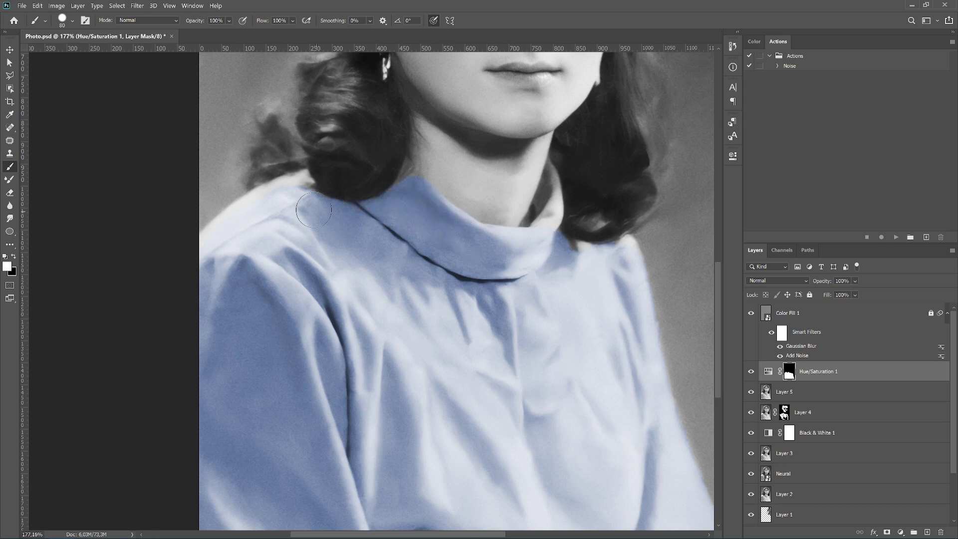
left_click_drag(314, 210, 513, 265)
key("x")
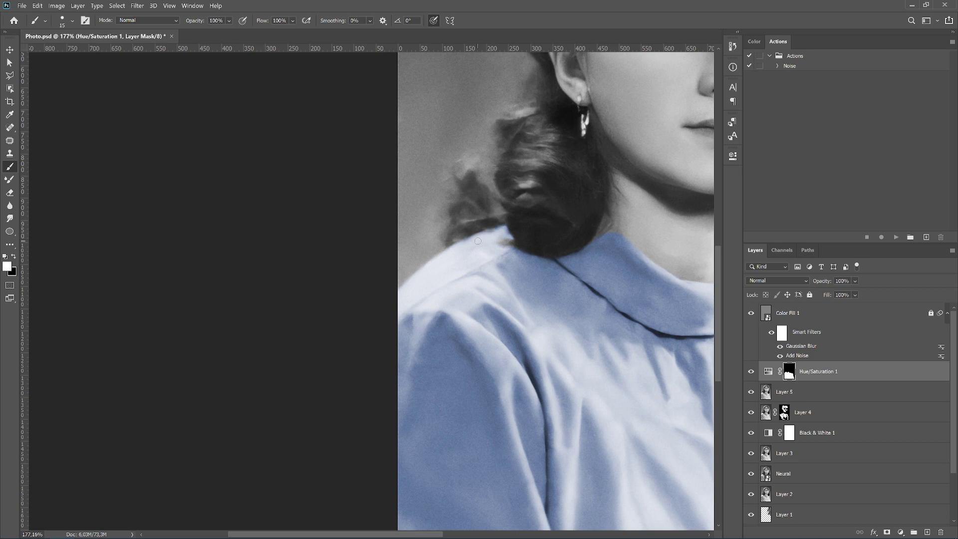
left_click_drag(478, 241, 99, 268)
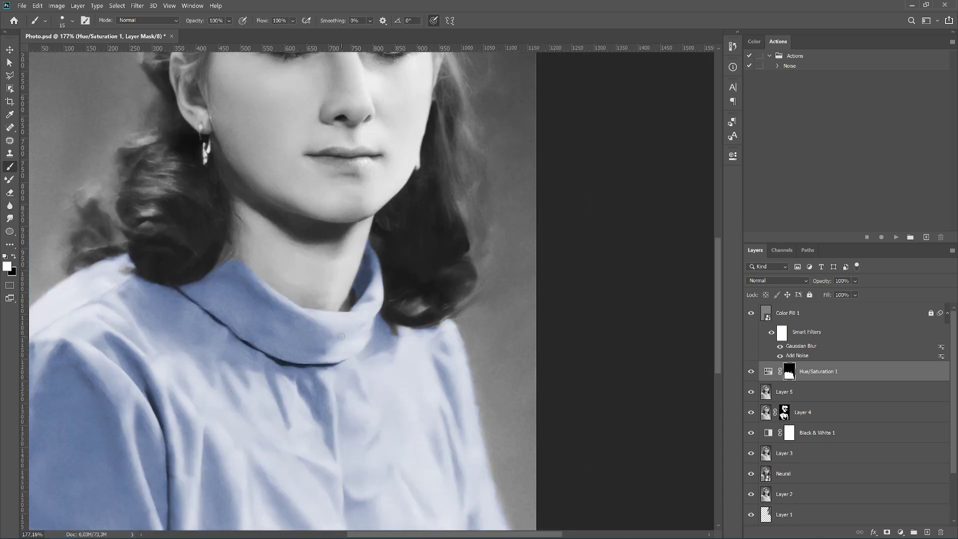
key("ctrl+0")
Shift the blouse tint to purple (Hue 279) and add a sepia-colorized Hue/Saturation 2.
double_click(768, 375)
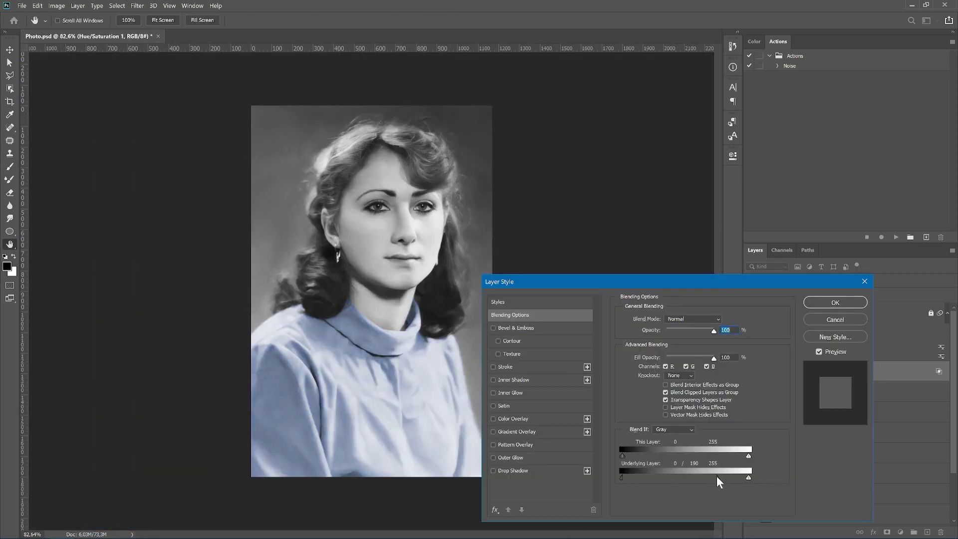
key("Escape")
double_click(767, 376)
left_click_drag(699, 223, 680, 223)
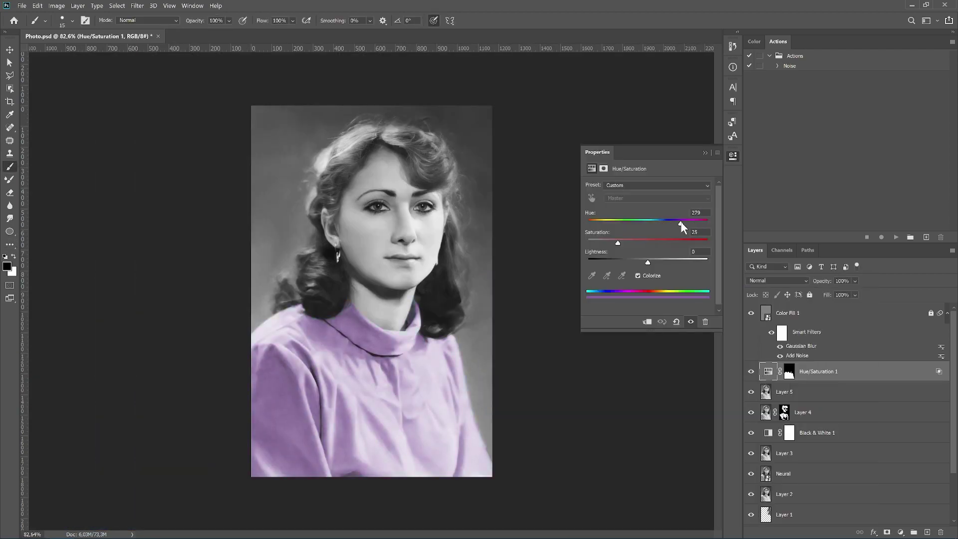
left_click(903, 534)
left_click(881, 429)
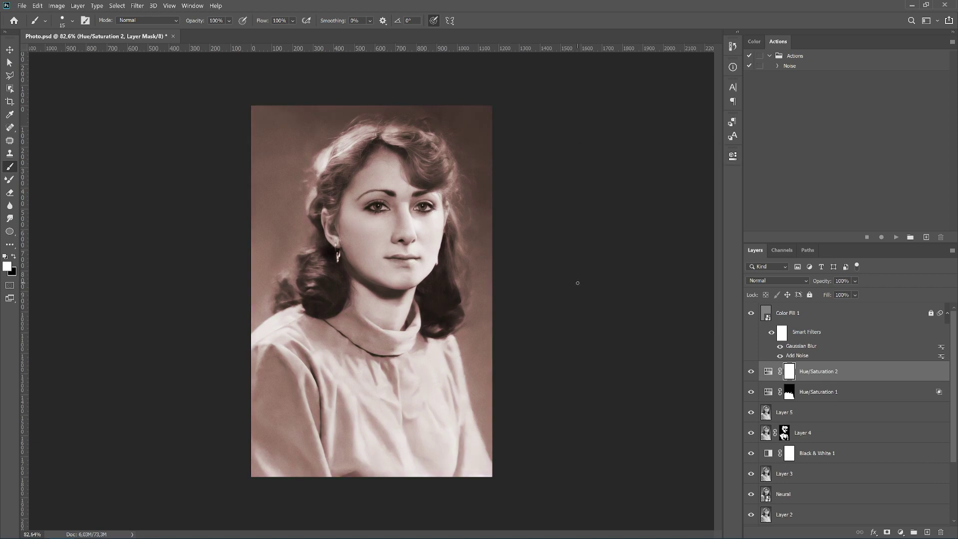
Invert the Hue/Saturation 2 mask and paint the warm sepia tone onto the cheeks and chin.
key("ctrl+i")
scroll(396, 240, "up", 5)
mouse_move(300, 224)
left_mouse_down()
mouse_move(517, 243)
mouse_move(298, 176)
left_mouse_up()
left_click_drag(464, 159, 395, 249)
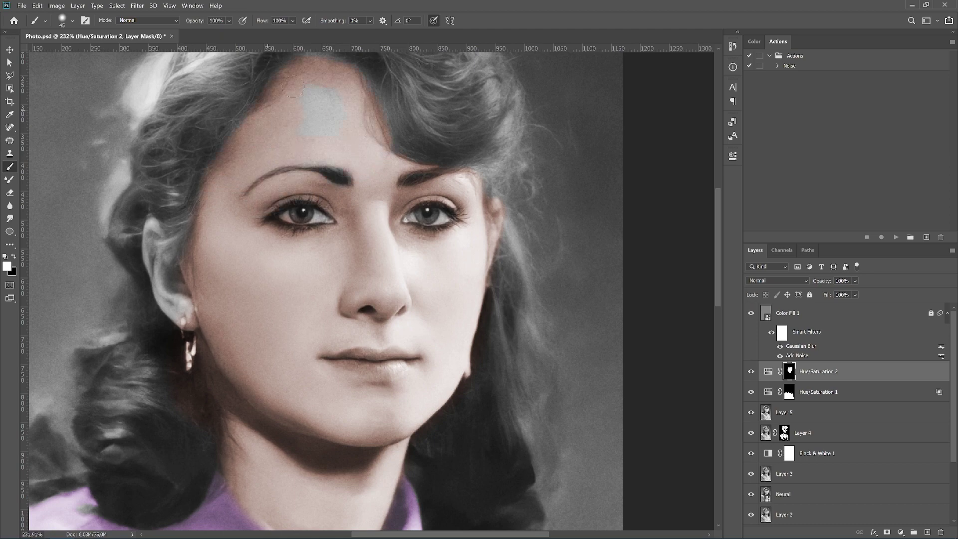
left_click_drag(295, 88, 276, 170)
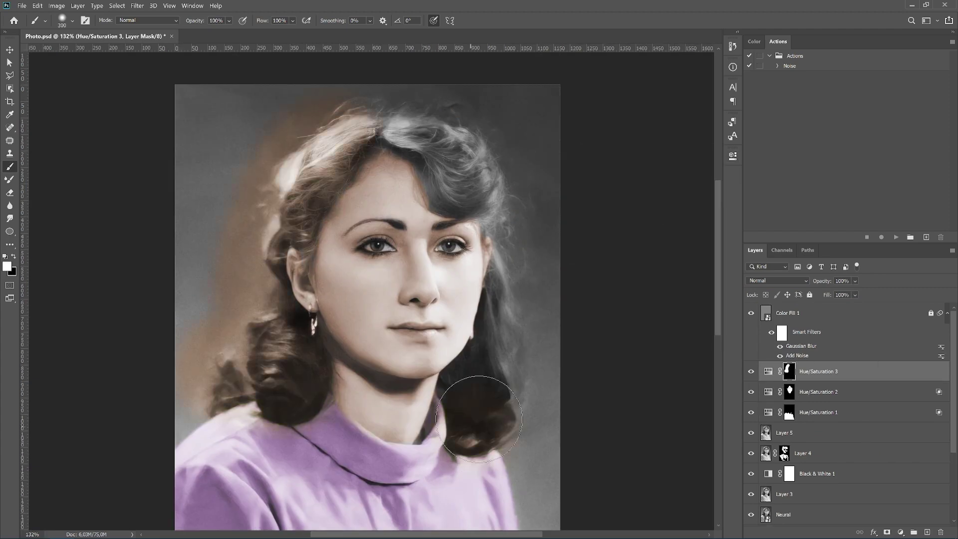
Refine the Hue/Saturation 3 mask: remove brown from the background and paint it into the hair top.
left_click_drag(176, 396, 413, 414)
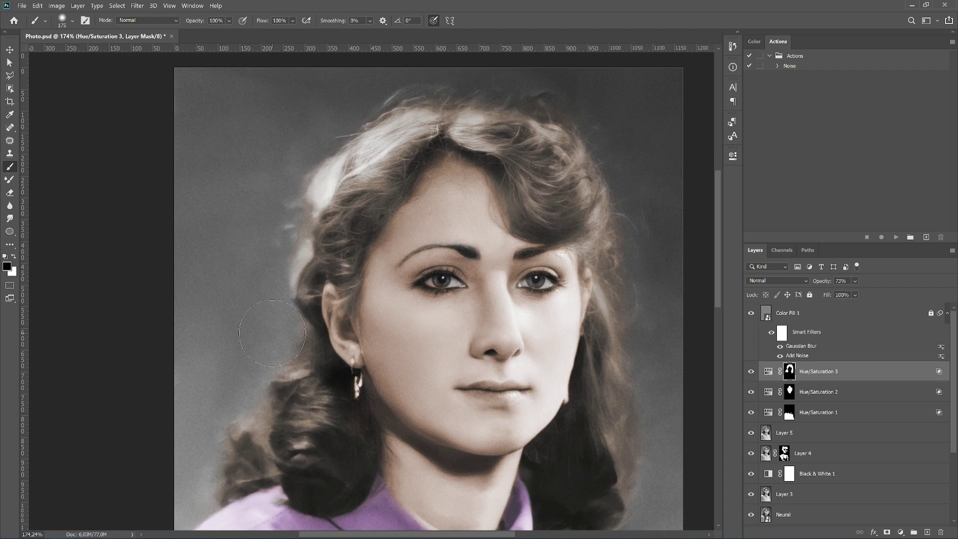
scroll(271, 332, "down", 1)
key("bracketleft")
key("bracketleft")
key("bracketleft")
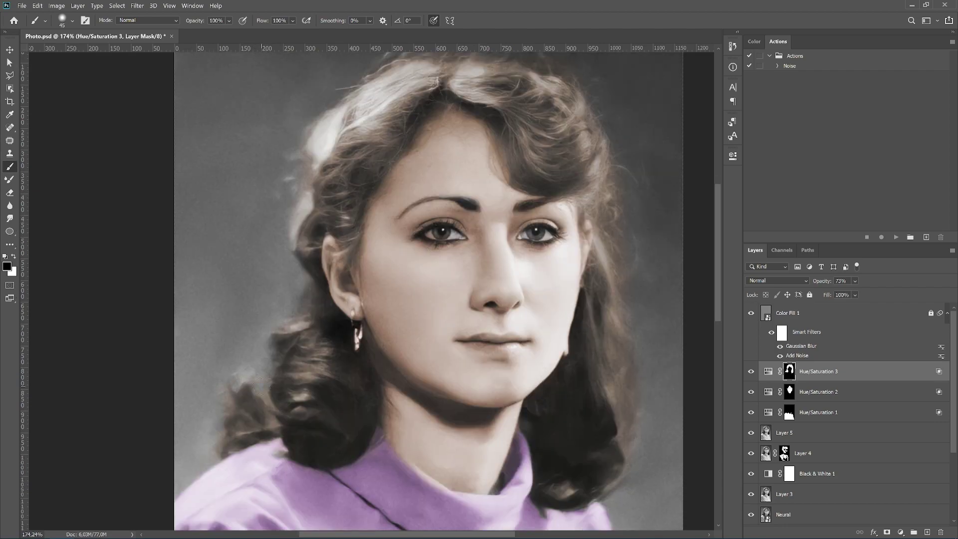
key("x")
scroll(308, 236, "right", 2)
key("x")
key("bracketright")
key("bracketright")
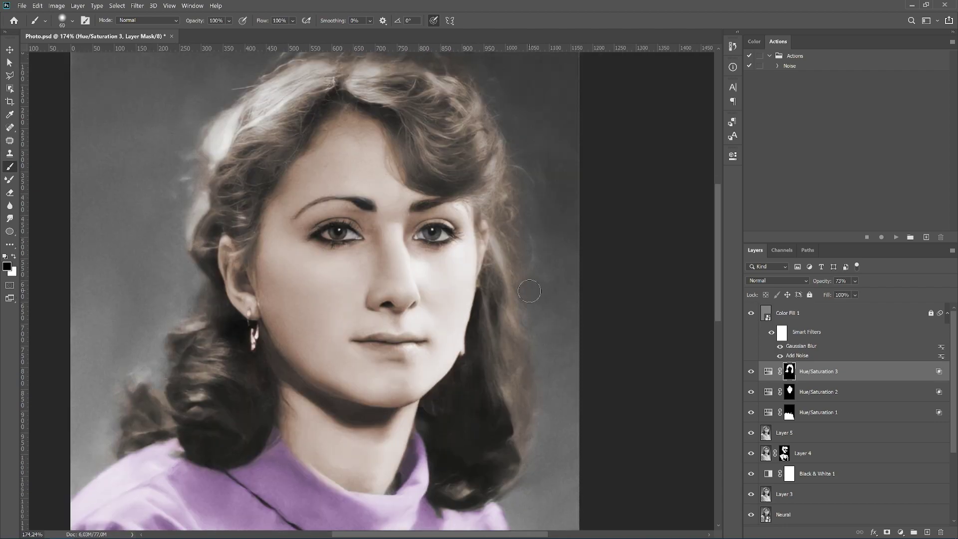
scroll(453, 498, "down", 1)
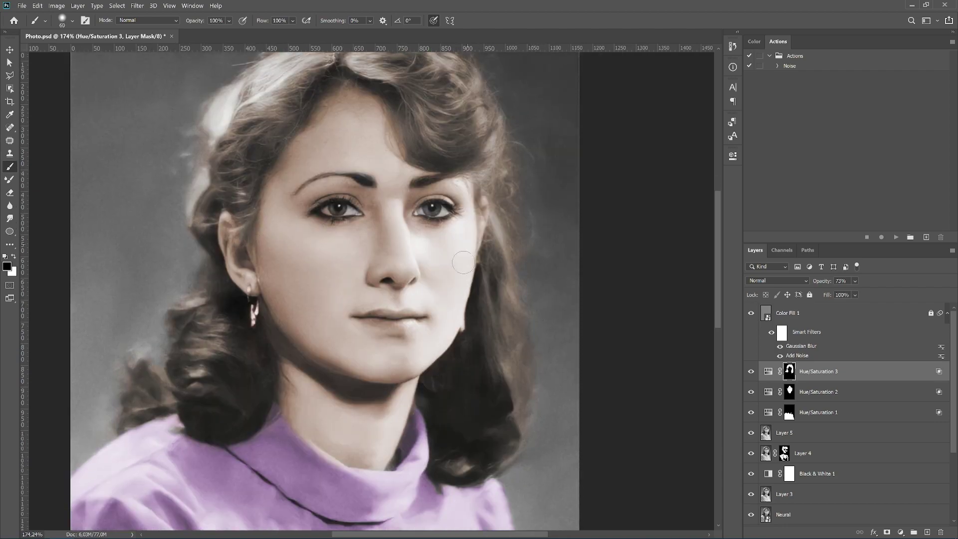
key("x")
left_click_drag(463, 262, 303, 273)
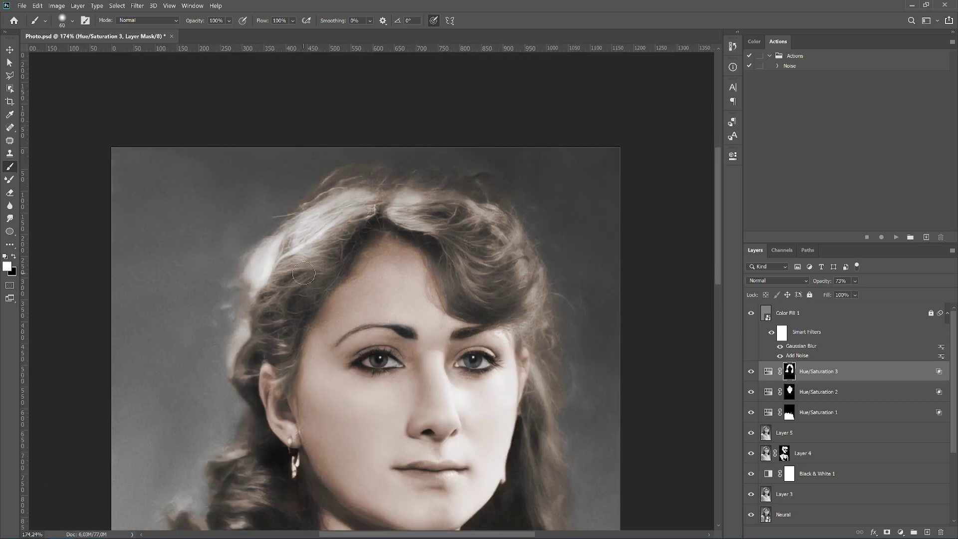
key("ctrl+0")
key("alt+bracketleft")
scroll(394, 188, "up", 3)
Clean up the Hue/Saturation 2 skin-tint mask edges with a lower-opacity, resized brush.
key("x")
key("3")
key("5")
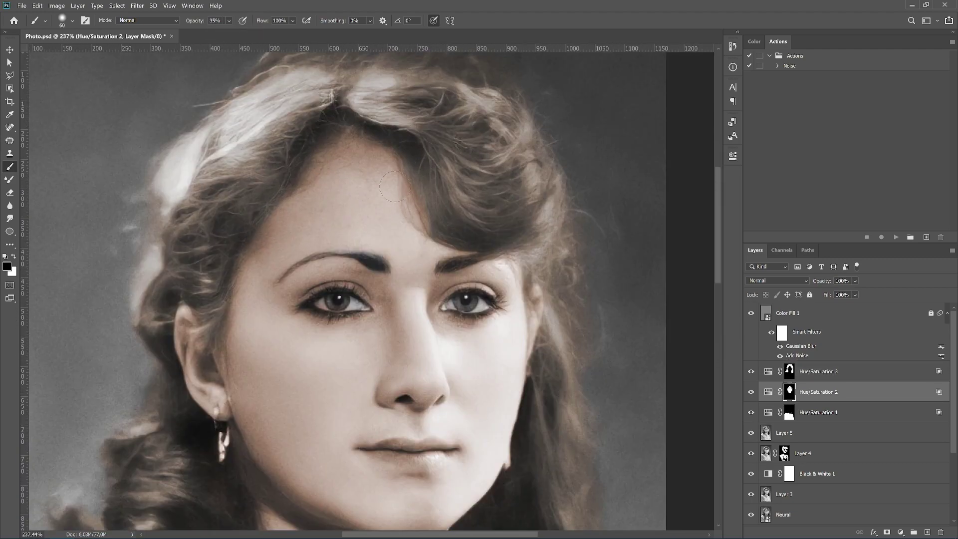
key("bracketright")
key("bracketright")
key("bracketright")
key("x")
scroll(493, 396, "down", 1)
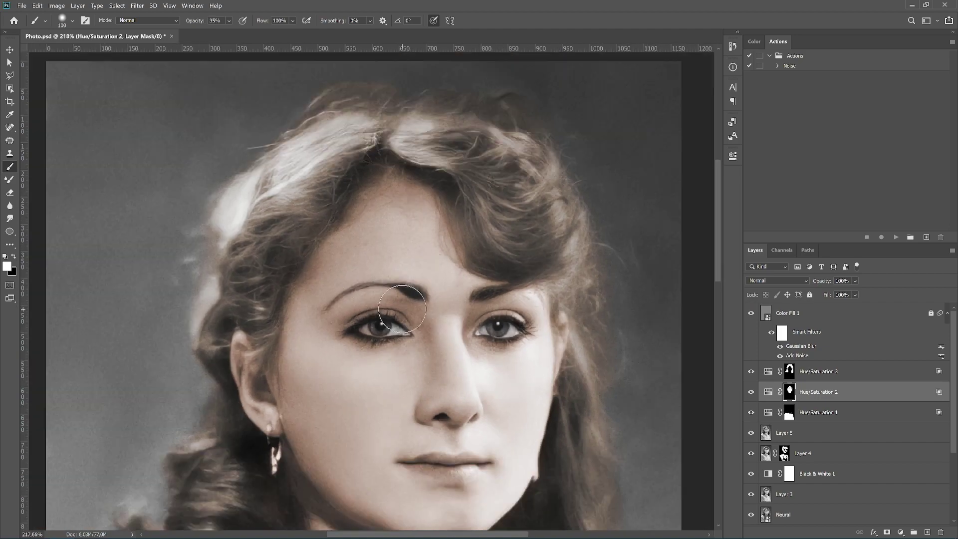
scroll(370, 345, "up", 5)
key("x")
key("bracketleft")
key("bracketleft")
key("bracketleft")
Tint both inner eye corners pink with a full-strength brush on the Hue/Saturation 4 mask.
key("0")
left_click_drag(495, 316, 249, 327)
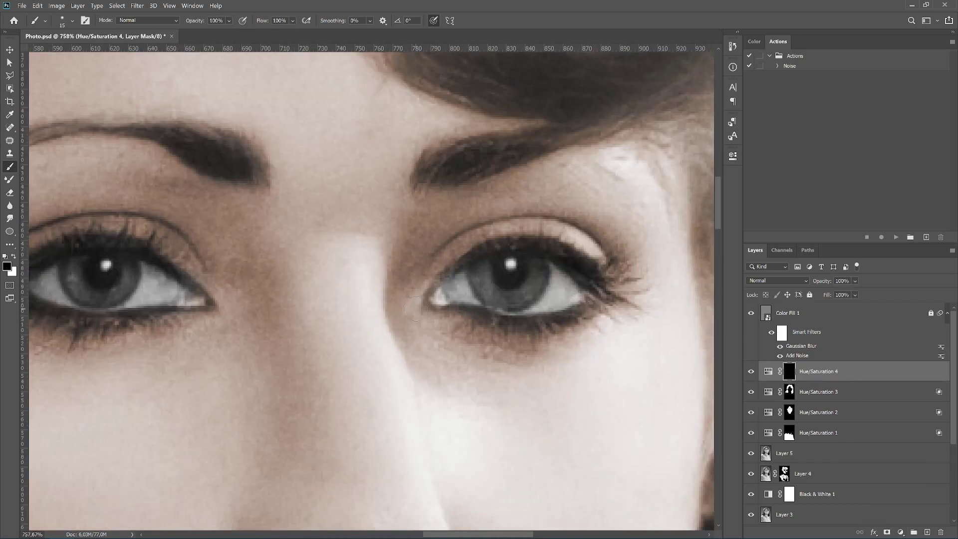
left_click_drag(433, 299, 442, 297)
left_click_drag(185, 301, 201, 300)
scroll(458, 283, "down", 5)
Paint blue into both irises on the Hue/Saturation 5 mask, keeping the pupils clear.
left_click(768, 371)
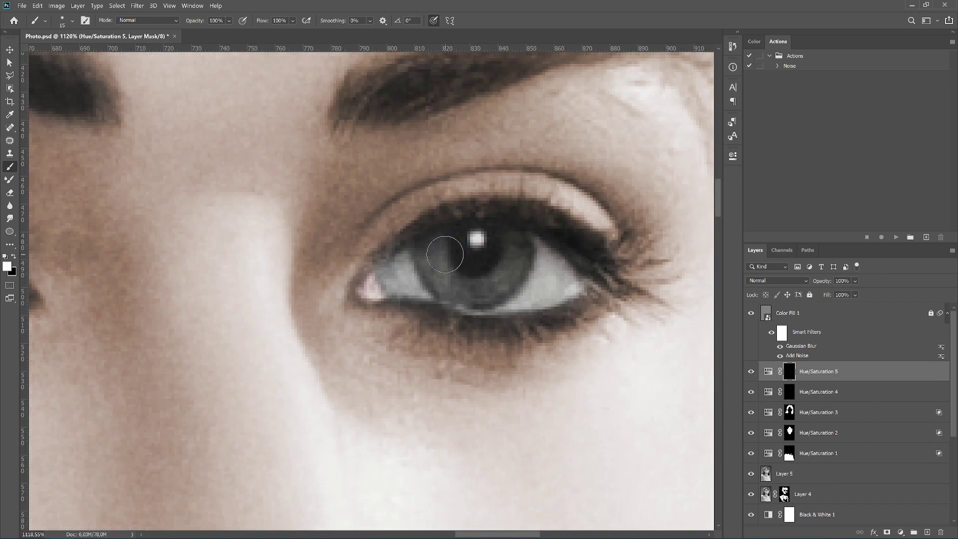
mouse_move(445, 254)
left_mouse_down()
mouse_move(507, 261)
mouse_move(471, 265)
left_mouse_up()
key("x")
key("bracketleft")
key("bracketleft")
key("bracketleft")
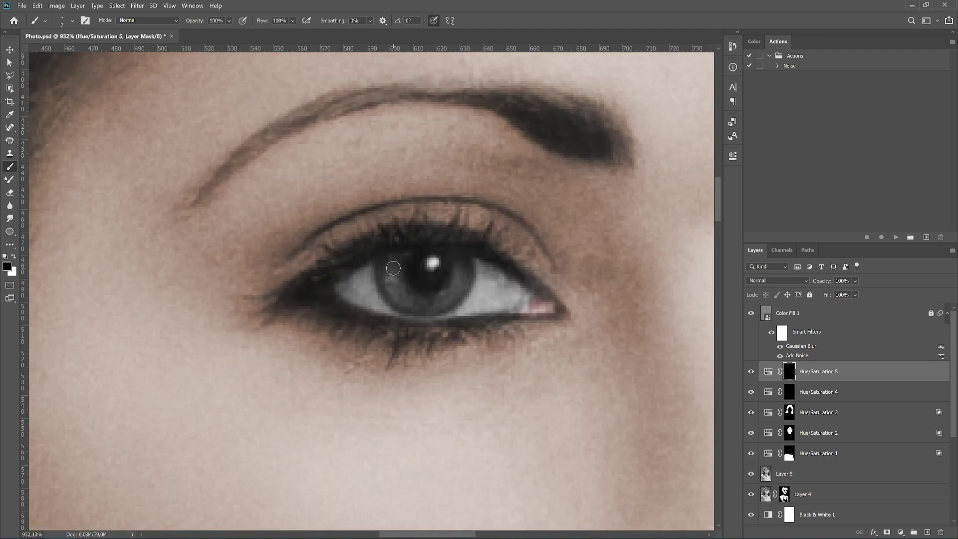
key("x")
left_click_drag(396, 267, 428, 290)
key("x")
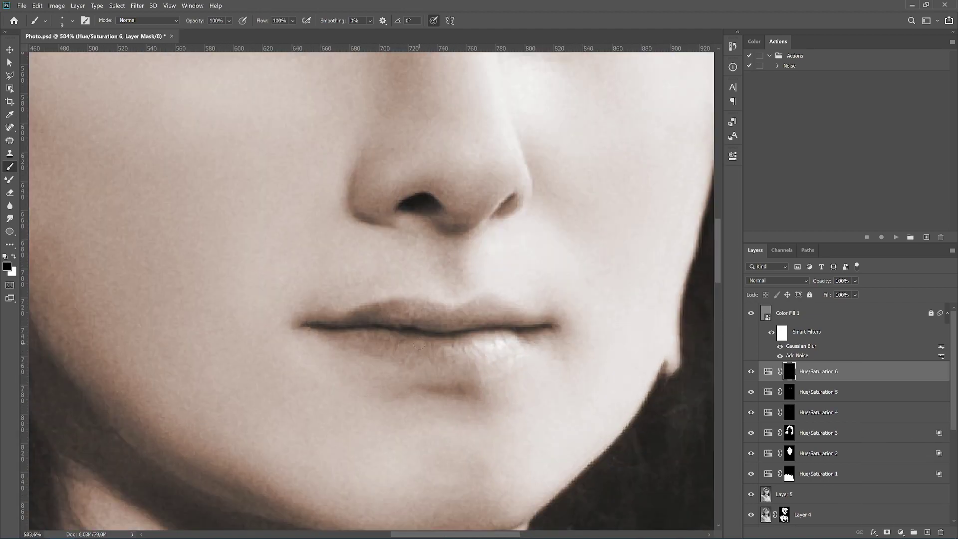
Paint pink onto both lips and remove the colour spilling past the lip corner.
key("bracketright")
key("bracketright")
key("x")
mouse_move(418, 345)
left_mouse_down()
mouse_move(449, 314)
mouse_move(375, 359)
mouse_move(549, 324)
mouse_move(526, 344)
left_mouse_up()
key("x")
key("bracketright")
key("bracketright")
key("bracketright")
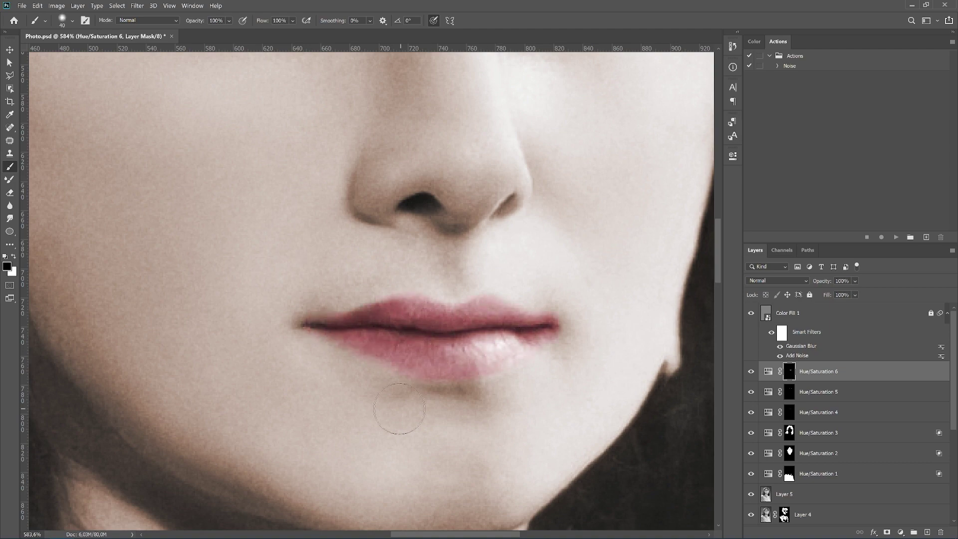
left_click_drag(546, 300, 556, 361)
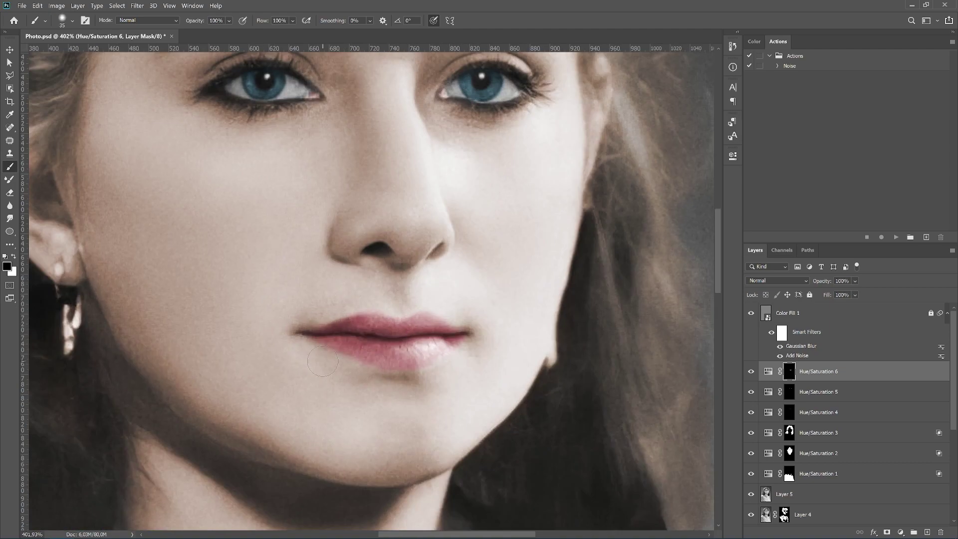
Select Layer 5 with the Mixer Brush and open the Hue/Saturation 7 settings.
left_click(784, 494)
key("shift+b")
key("x")
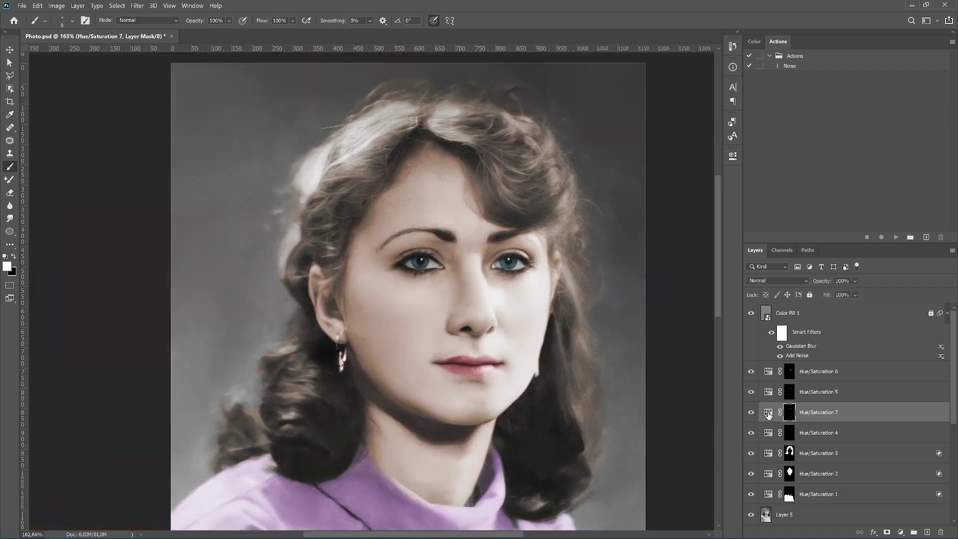
double_click(768, 414)
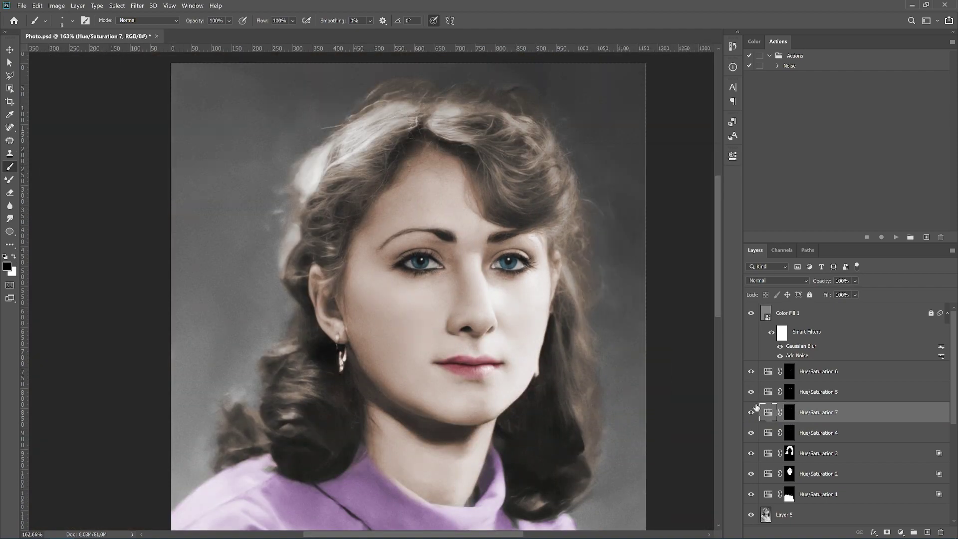
left_click(862, 392)
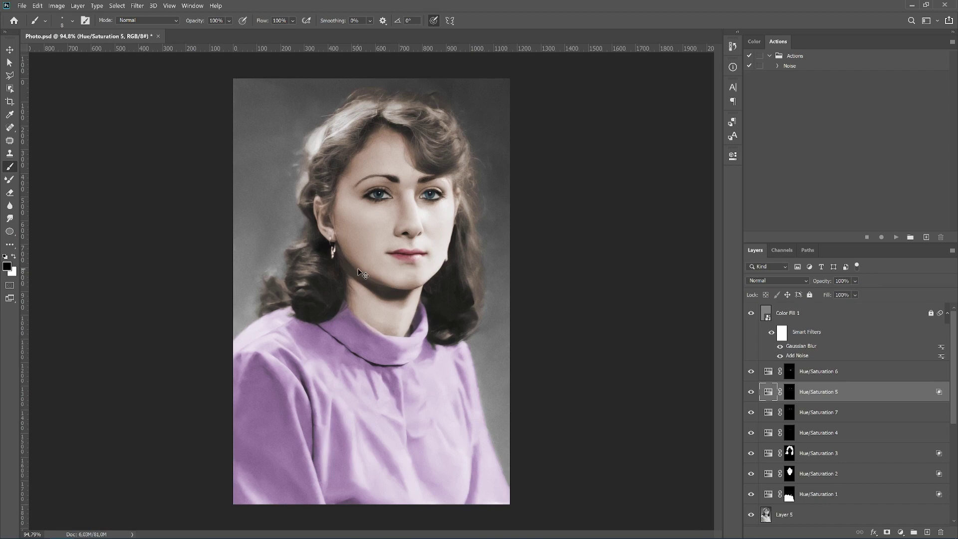
Stamp a merged copy and add a Color Lookup preset at reduced opacity.
key("ctrl+shift+alt+e")
left_click(900, 532)
left_click(888, 466)
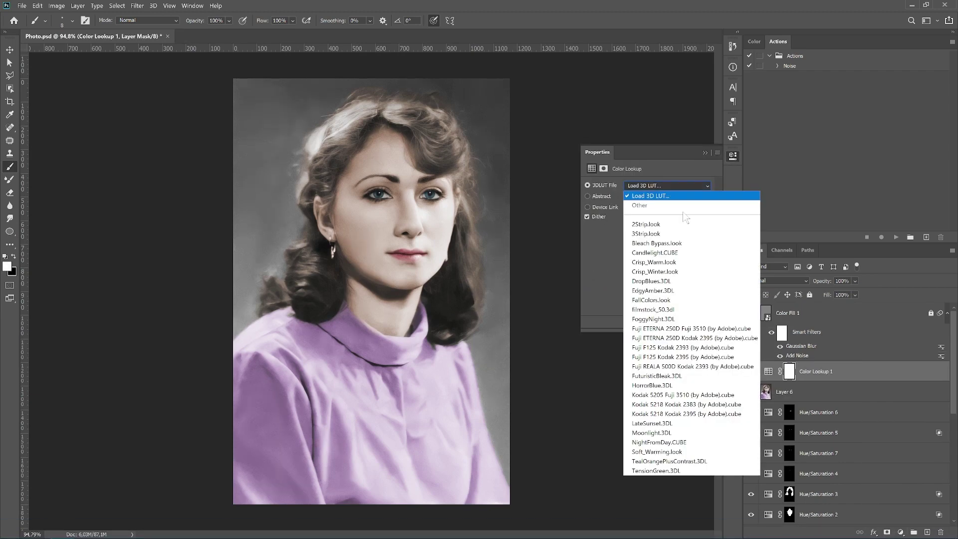
left_click_drag(883, 293, 840, 294)
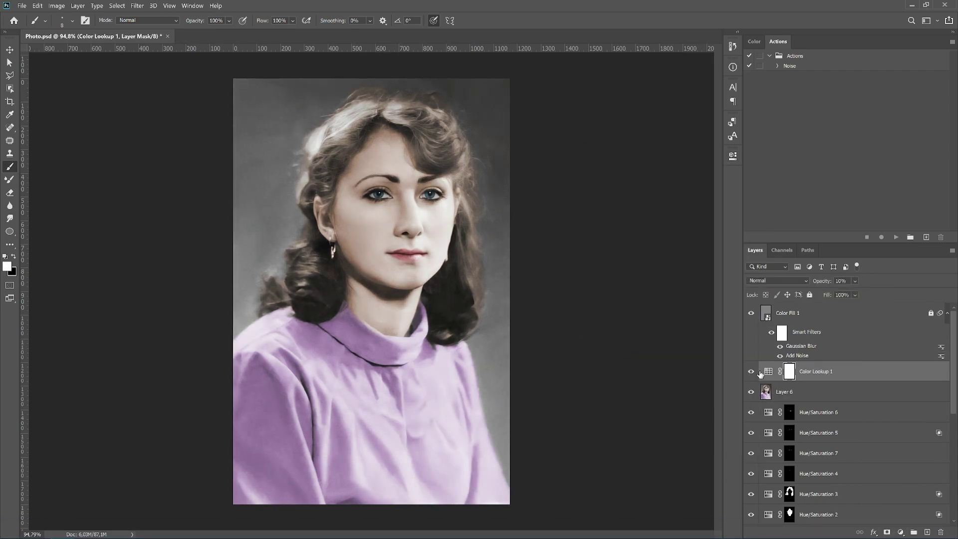
Add a Brightness/Contrast adjustment and a Vibrance adjustment with boosted vibrance.
left_click(900, 532)
left_click(893, 388)
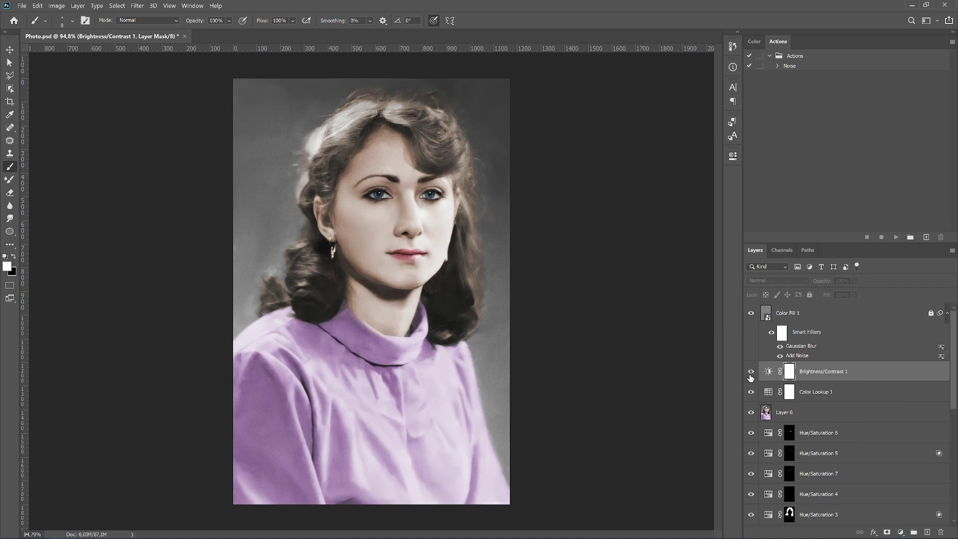
left_click(901, 532)
left_click(893, 429)
left_click_drag(647, 195, 687, 195)
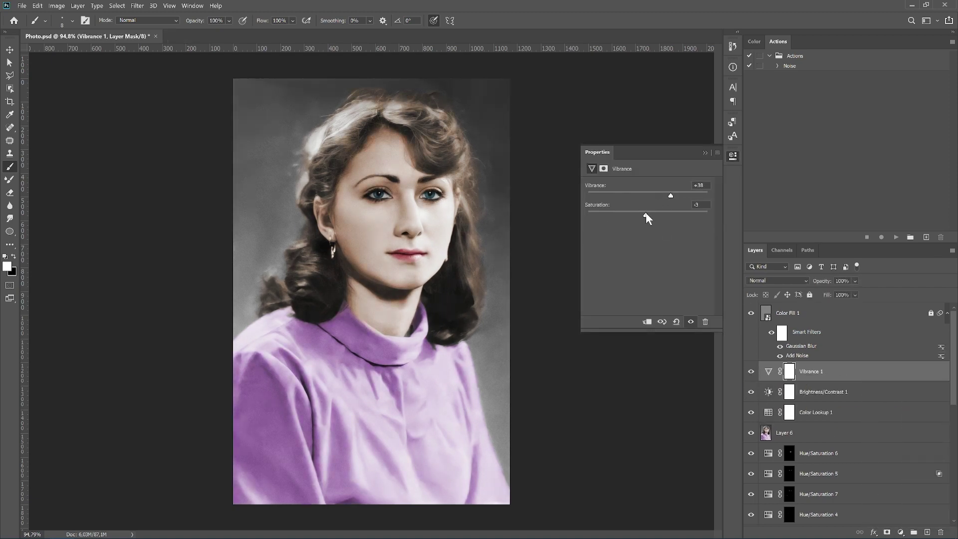
left_click(751, 433)
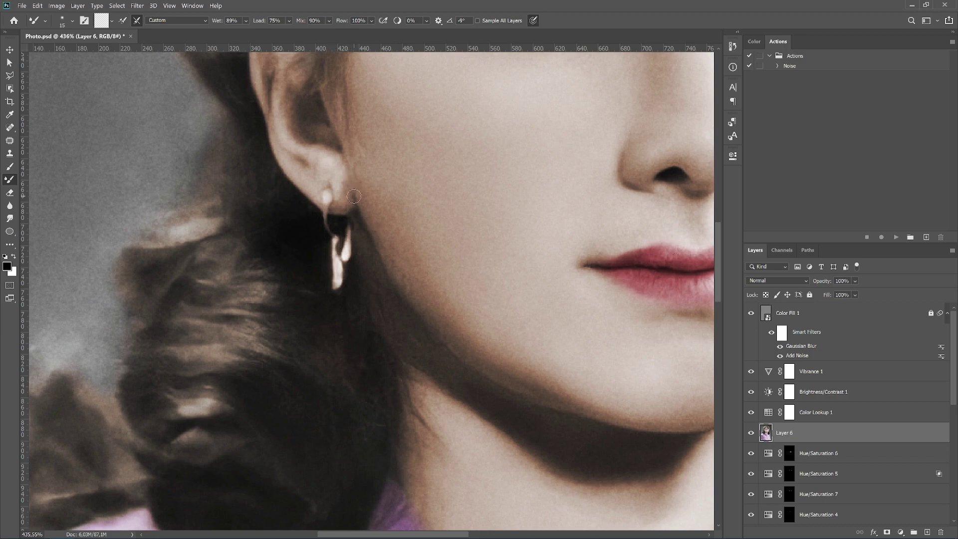
Fit the finished colorized portrait to the window with Ctrl+0.
key("ctrl+0")
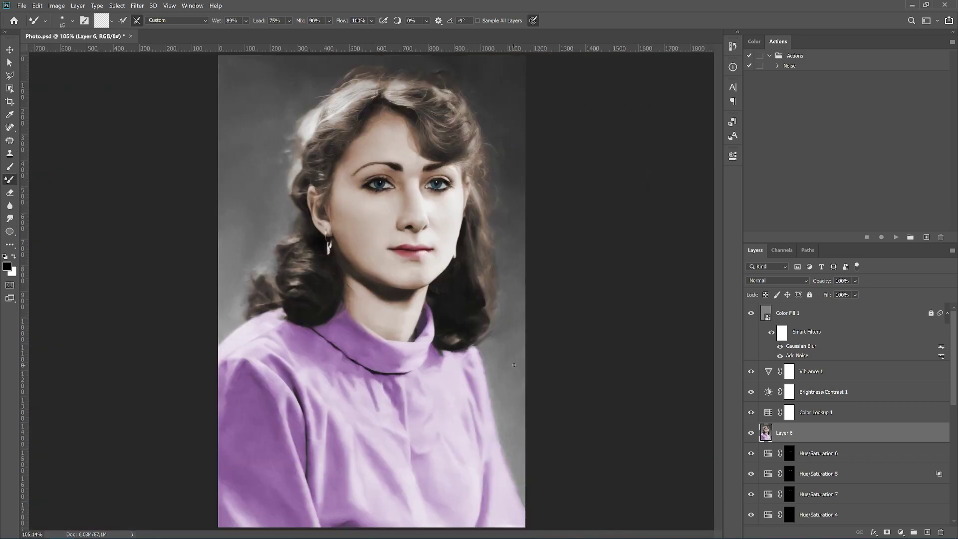